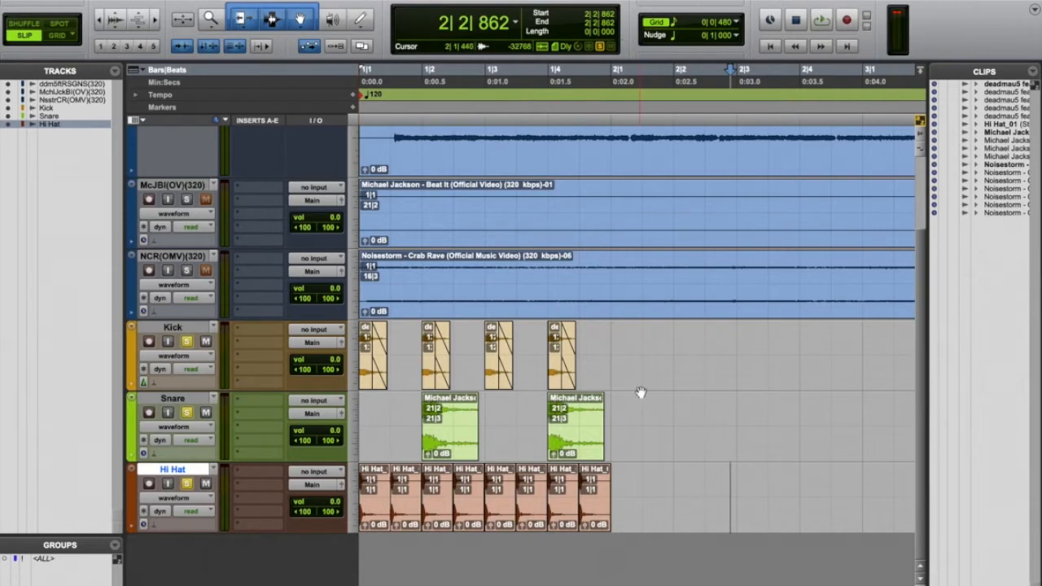
- Play the kick, snare and hi-hat pattern from the start of the session
key(Return)
key(space)
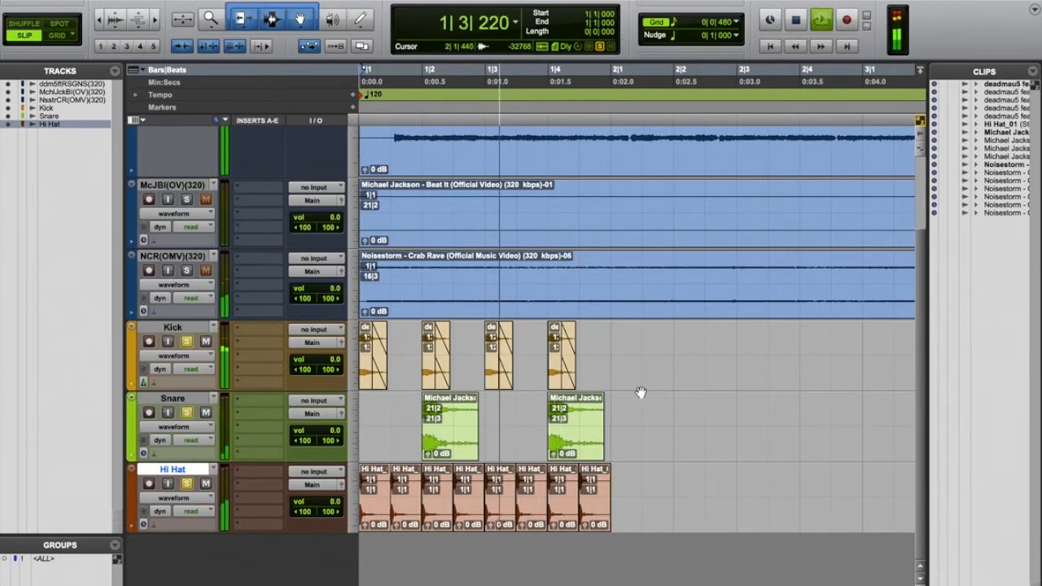
key(space)
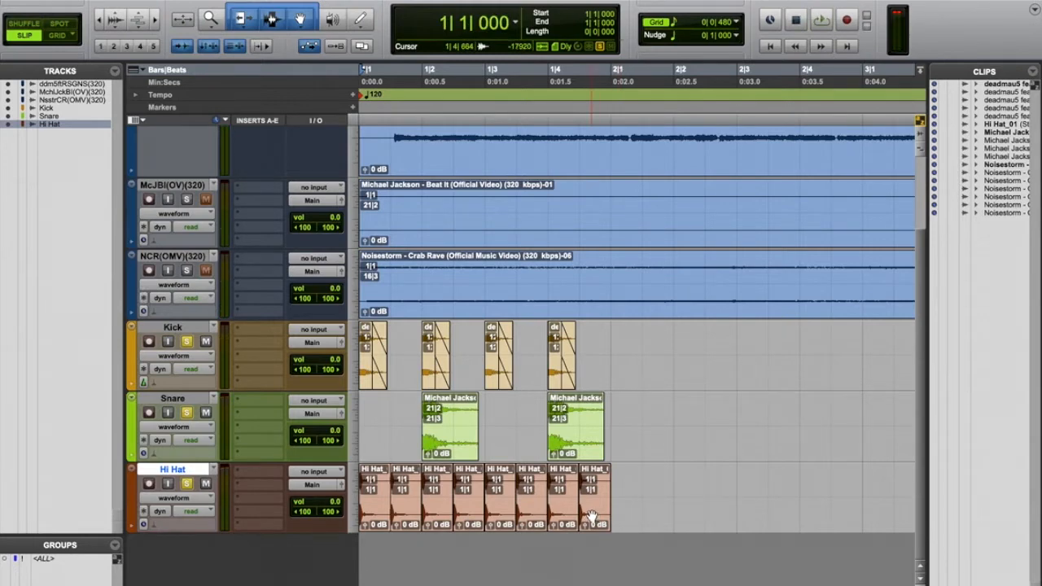
- Leave only the Snare track soloed and play it from the start of the session
drag(479, 400, 456, 405)
click(467, 447)
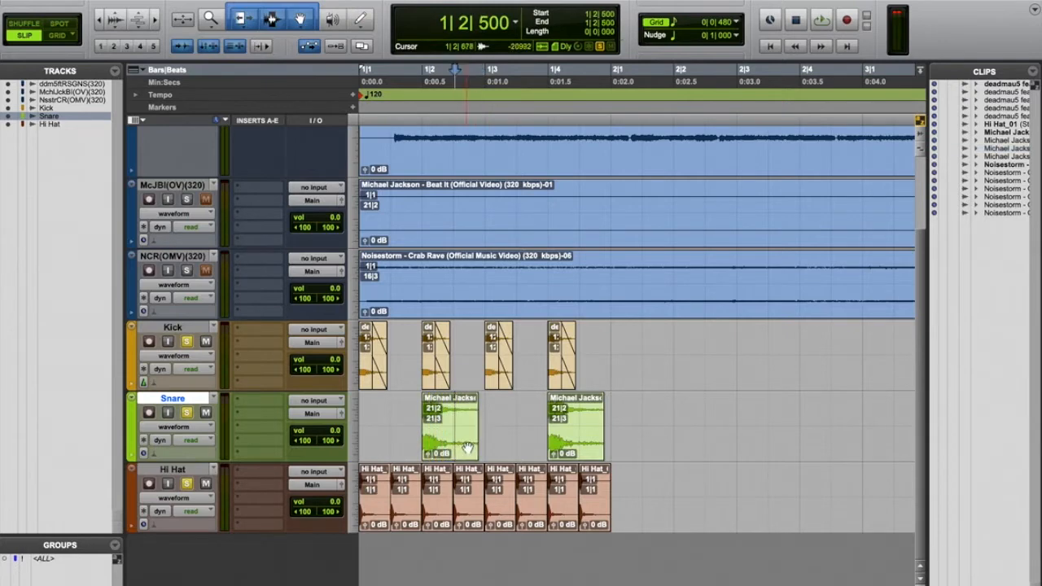
click(402, 411)
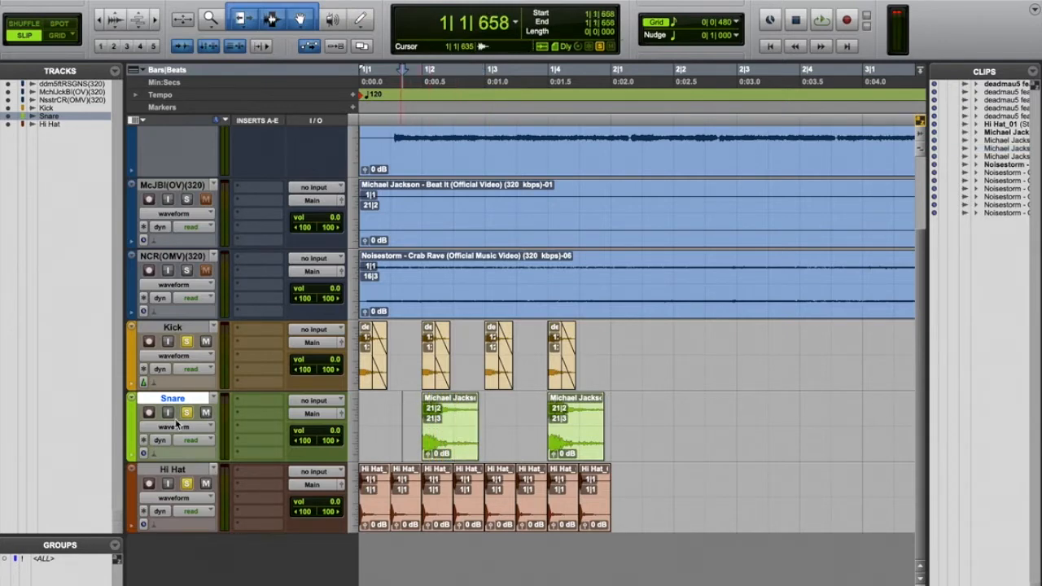
click(187, 342)
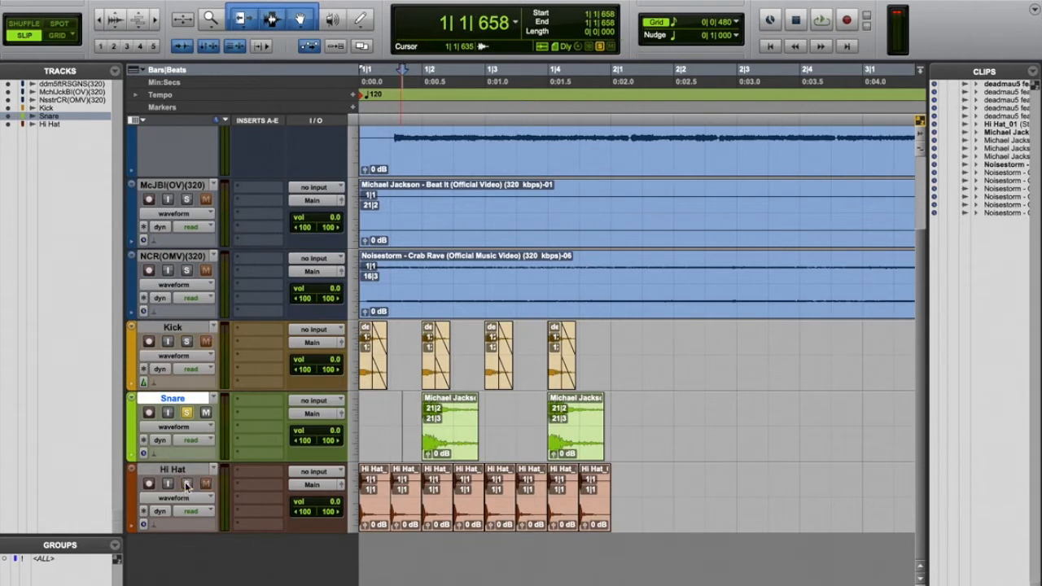
key(Return)
key(space)
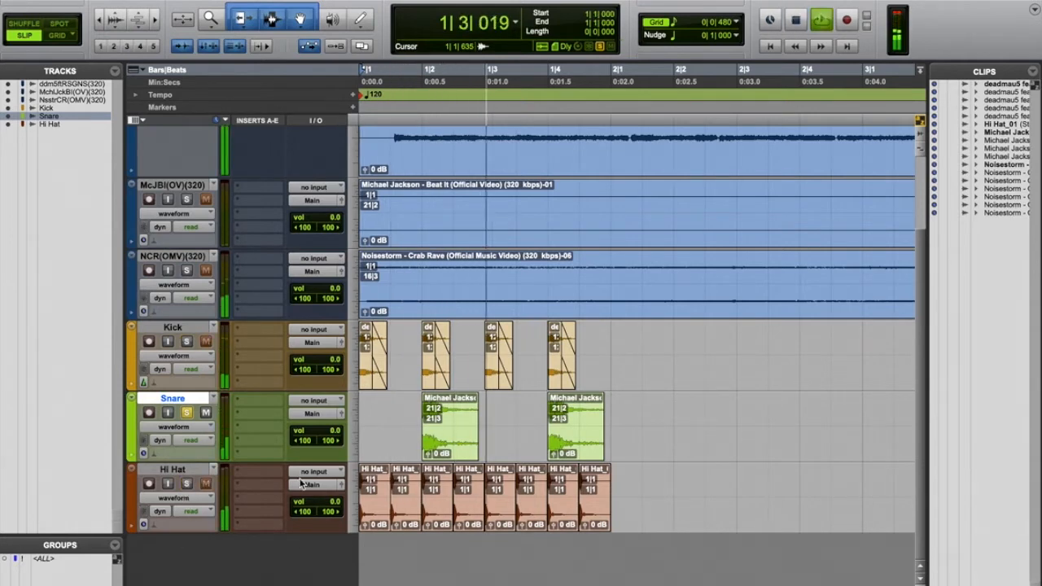
key(space)
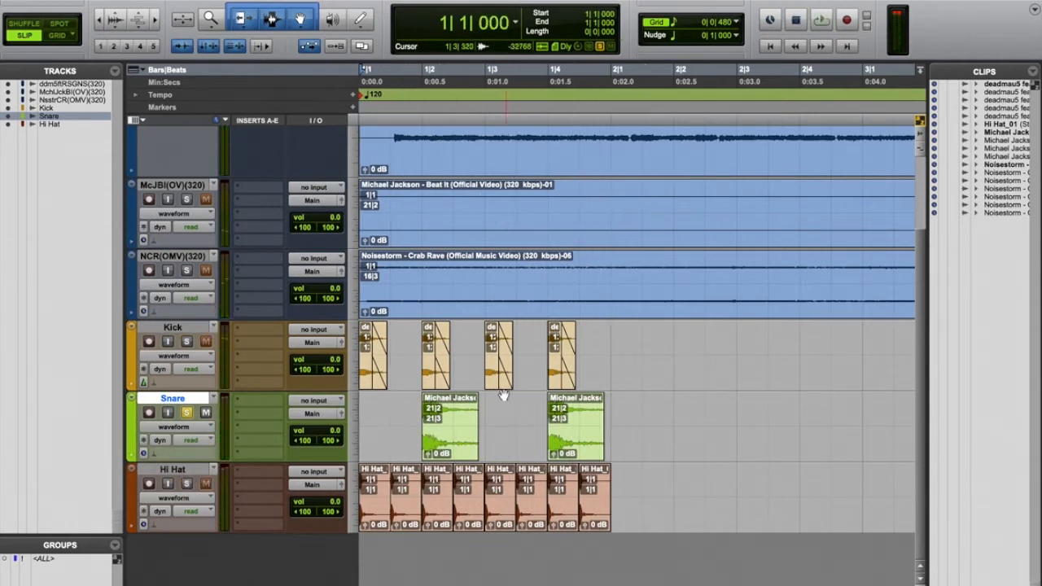
- Add fade-outs spanning the full length of both snare clips and play the Snare track from 1|1|000
drag(473, 398, 415, 399)
drag(598, 397, 530, 399)
click(363, 413)
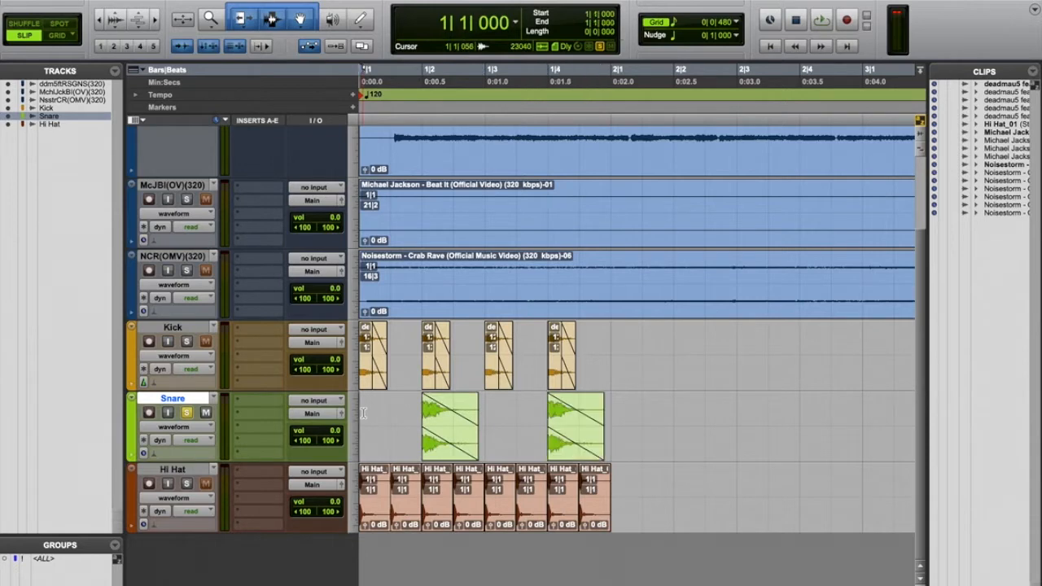
key(space)
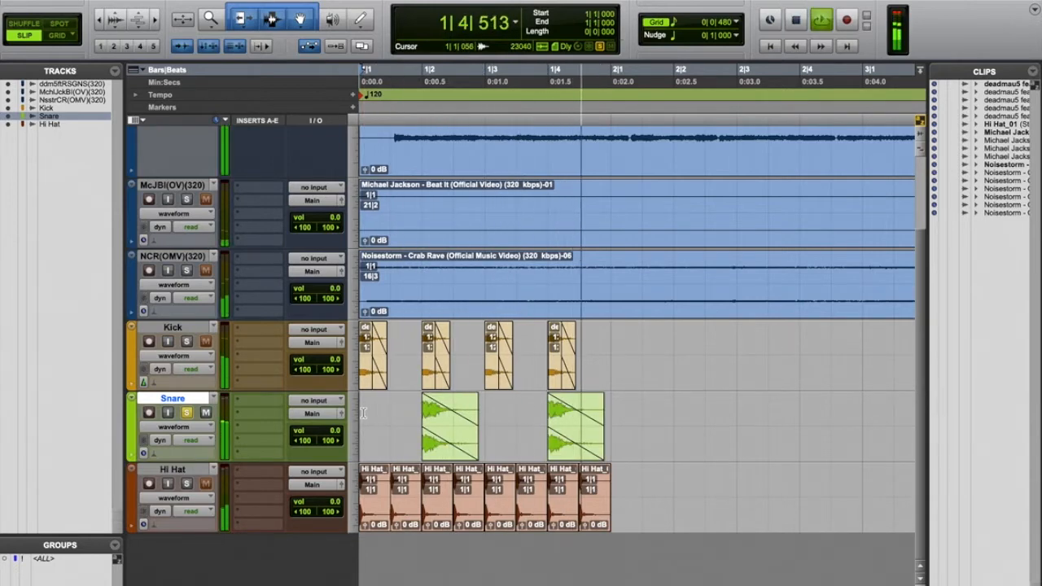
key(space)
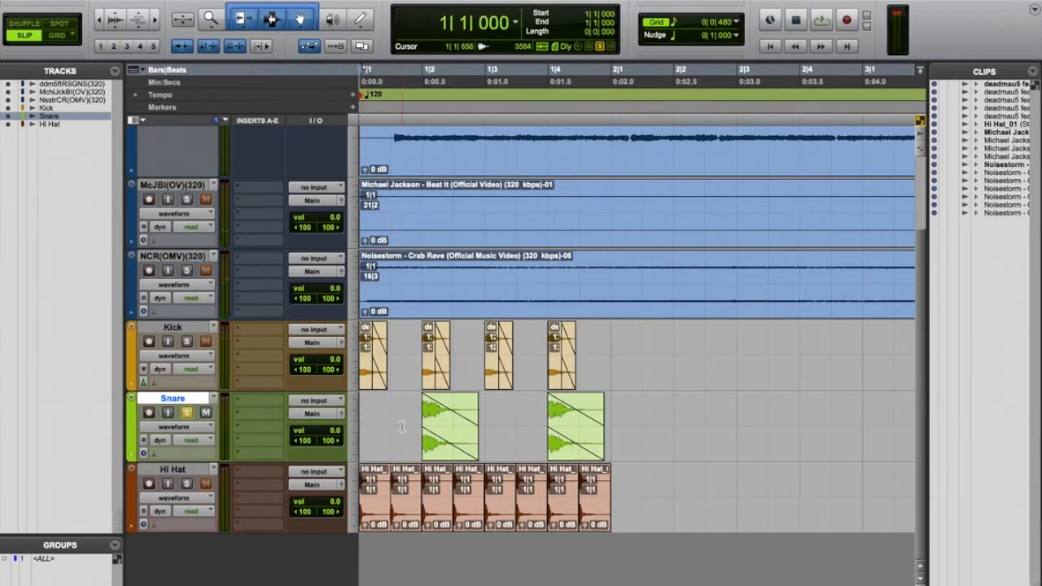
click(187, 414)
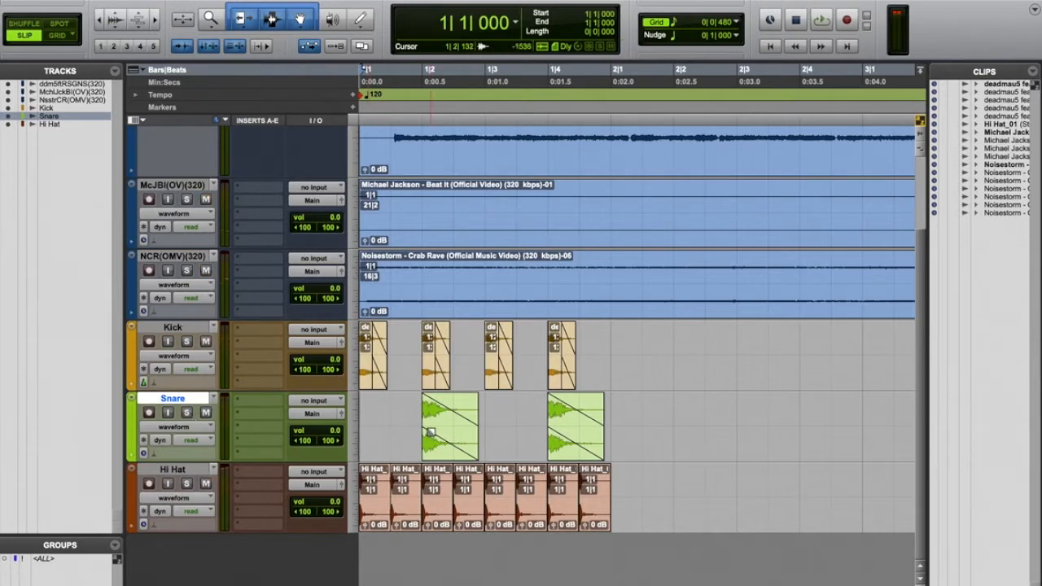
key(space)
key(space)
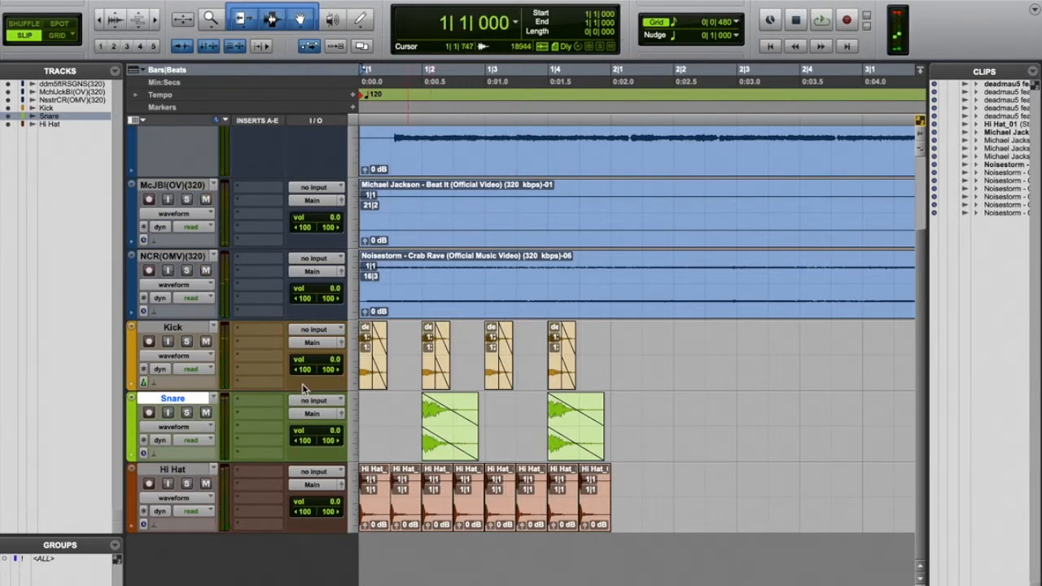
- Solo the Kick, Snare and Hi Hat tracks and play the combined beat from the start
click(187, 341)
click(188, 414)
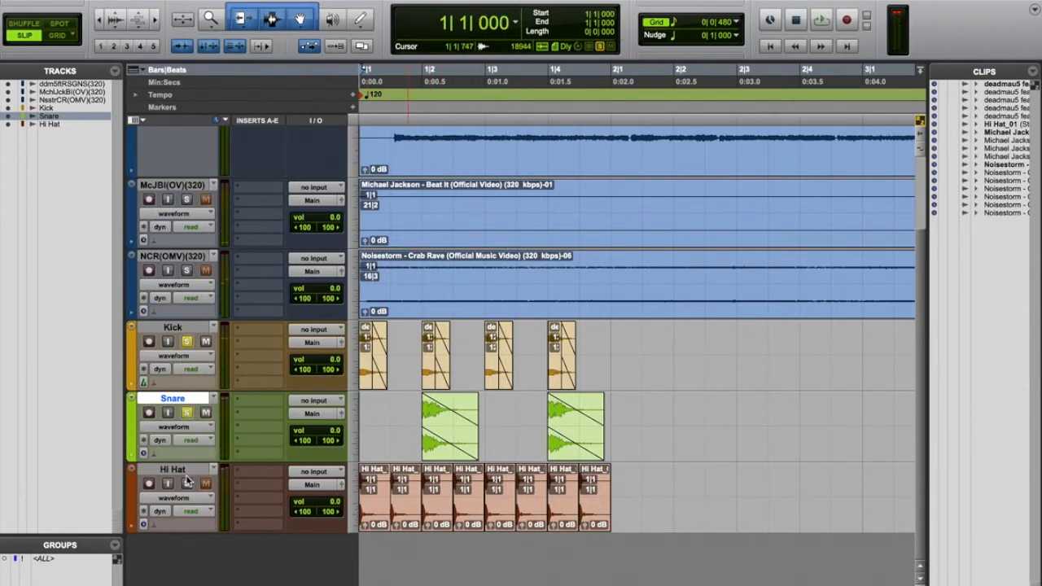
key(space)
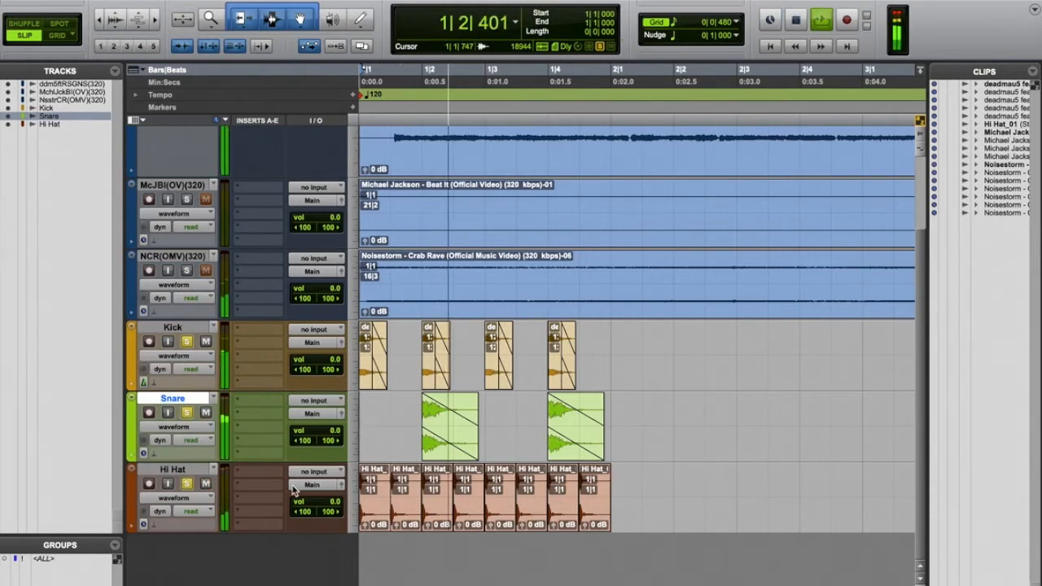
key(space)
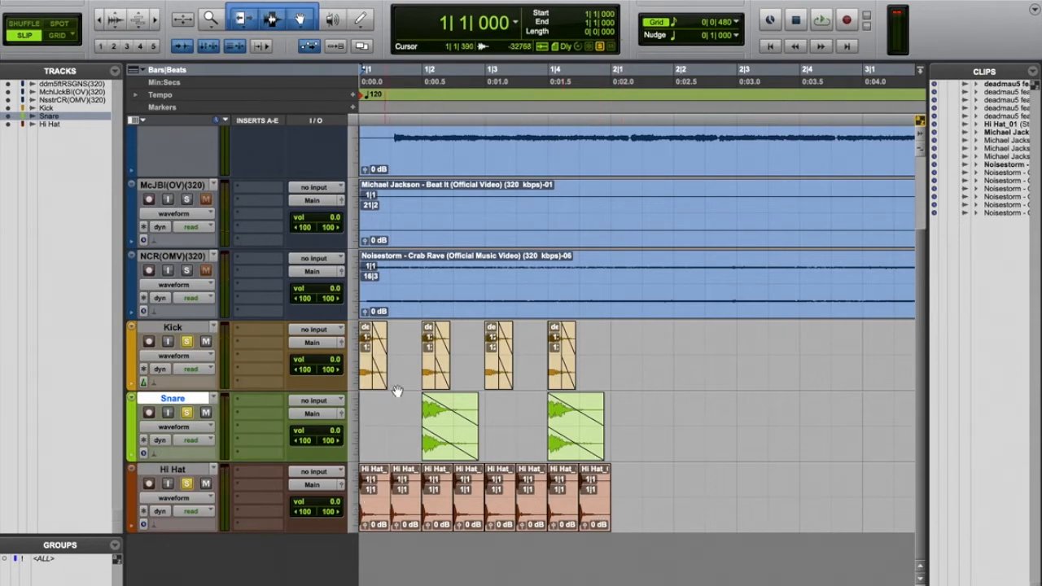
- Switch to Grid mode and duplicate the one-bar pattern on the Kick, Snare and Hi Hat tracks three times
click(59, 38)
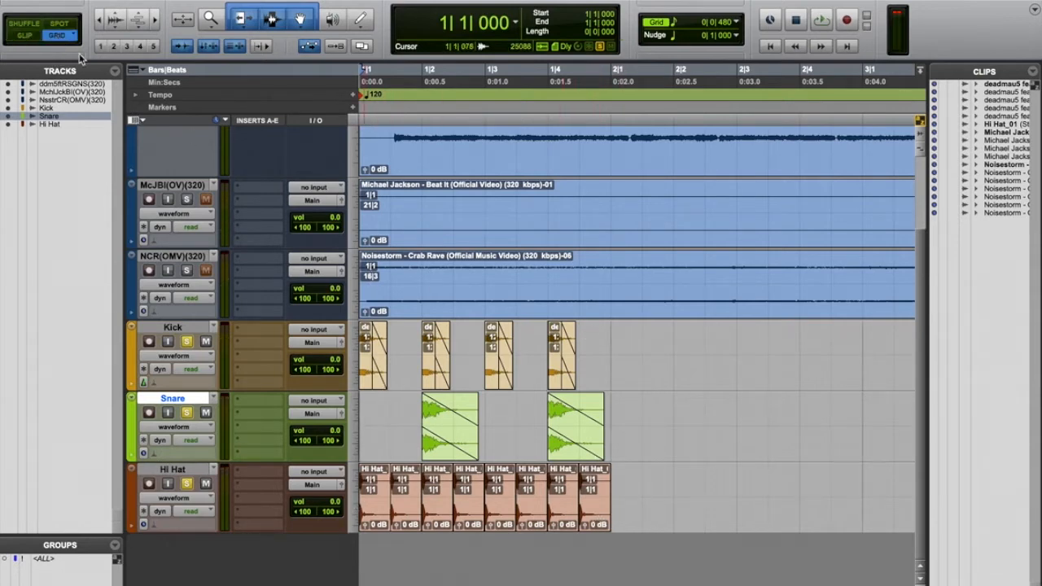
mouse_move(614, 352)
mouse_down()
mouse_move(578, 431)
mouse_move(322, 506)
mouse_up()
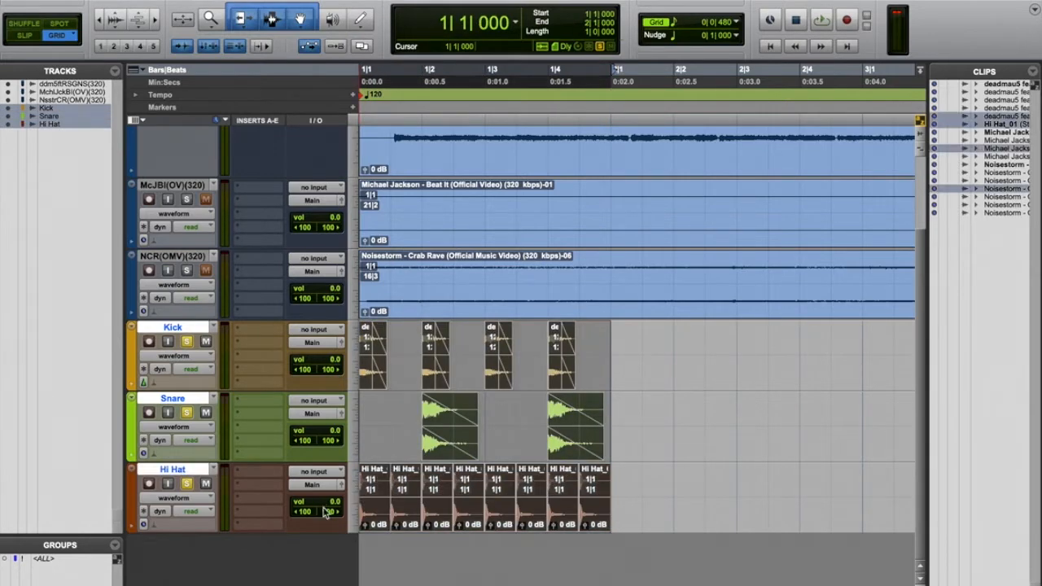
key(ctrl+[)
key(ctrl+[)
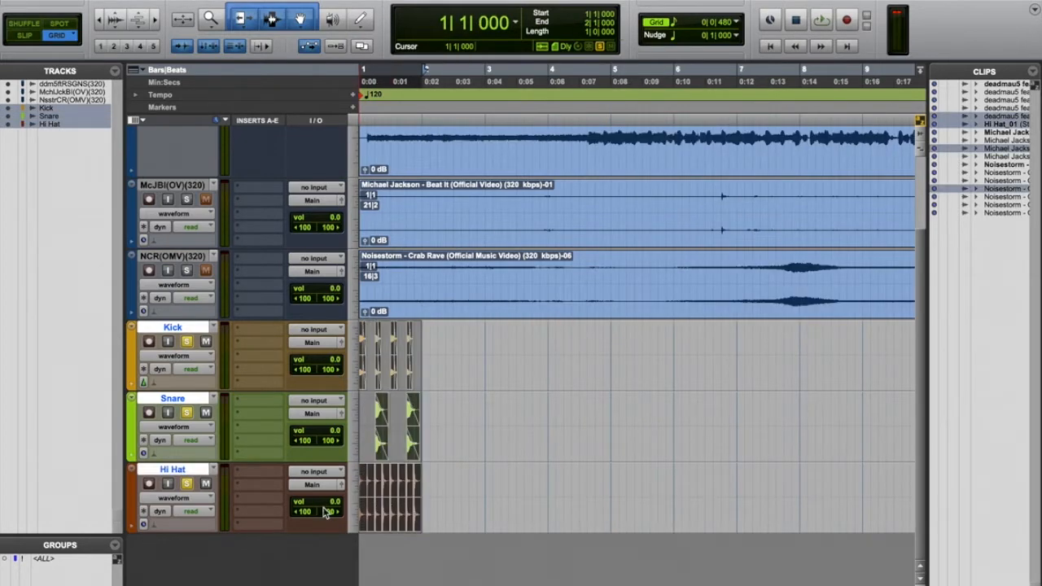
key(ctrl+d)
key(ctrl+d)
key(ctrl+d)
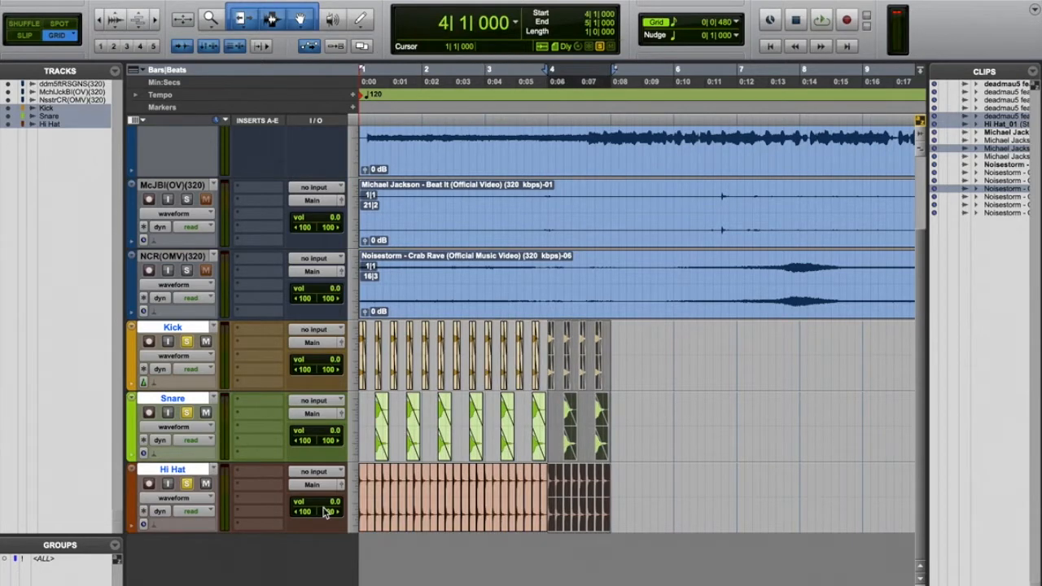
- Play the four-bar drum loop from the start
key(Return)
key(space)
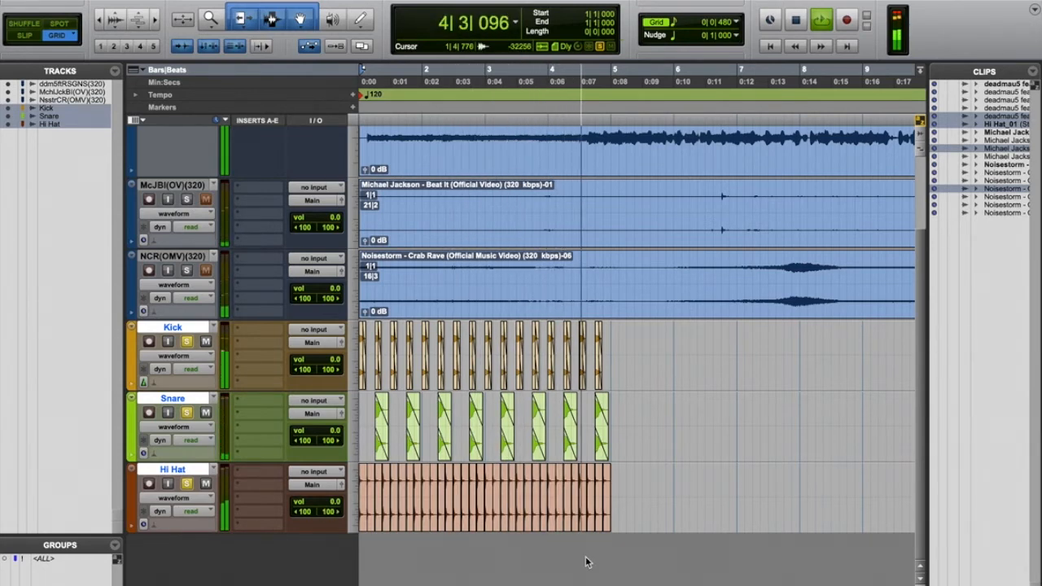
key(space)
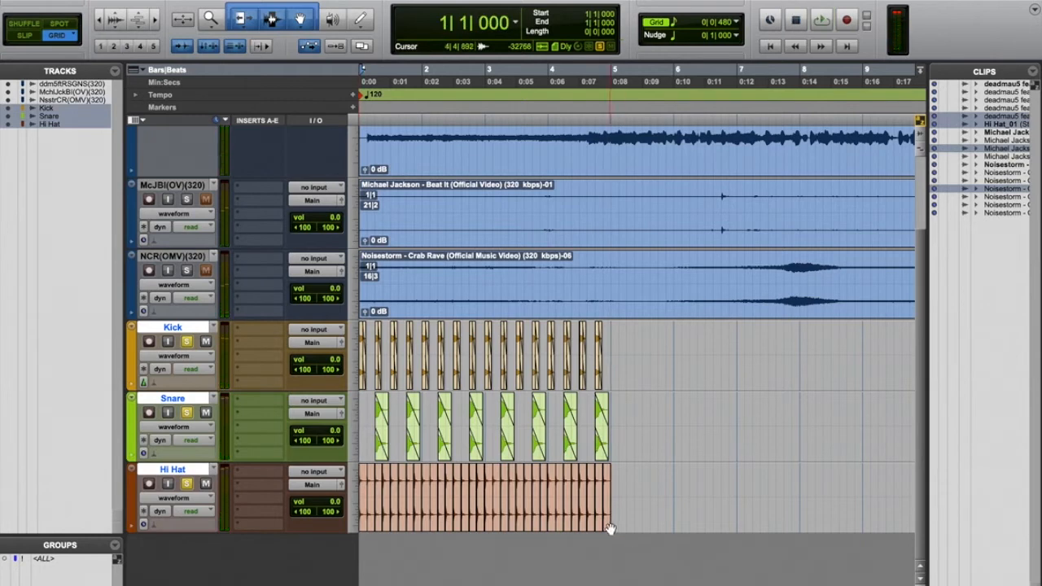
- Examine the end of the beat near bar 5 and the cut Crab Rave clips around bars 16 and 17
click(609, 528)
key(t)
key(t)
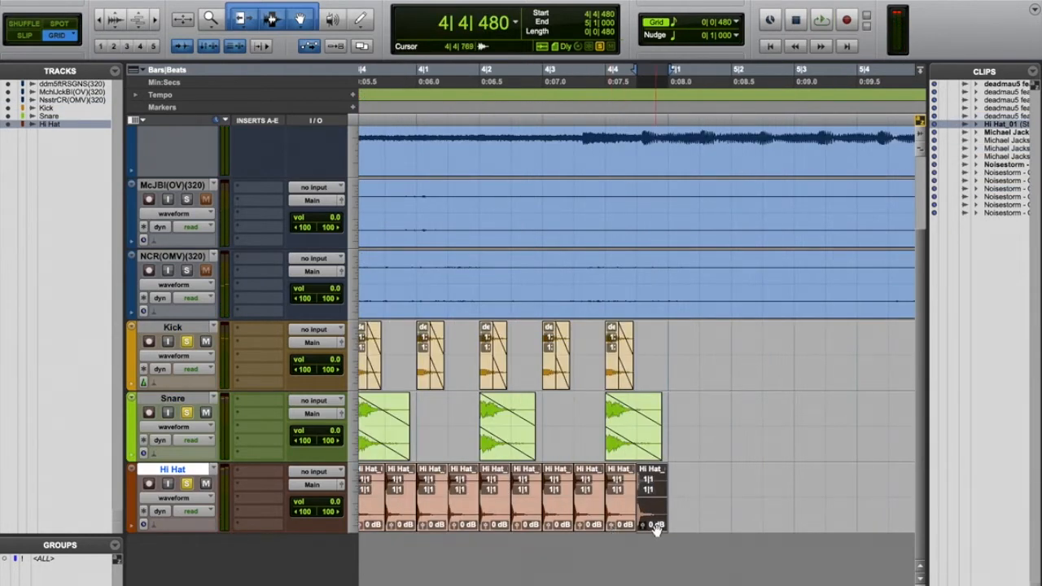
scroll(656, 529, right, 2)
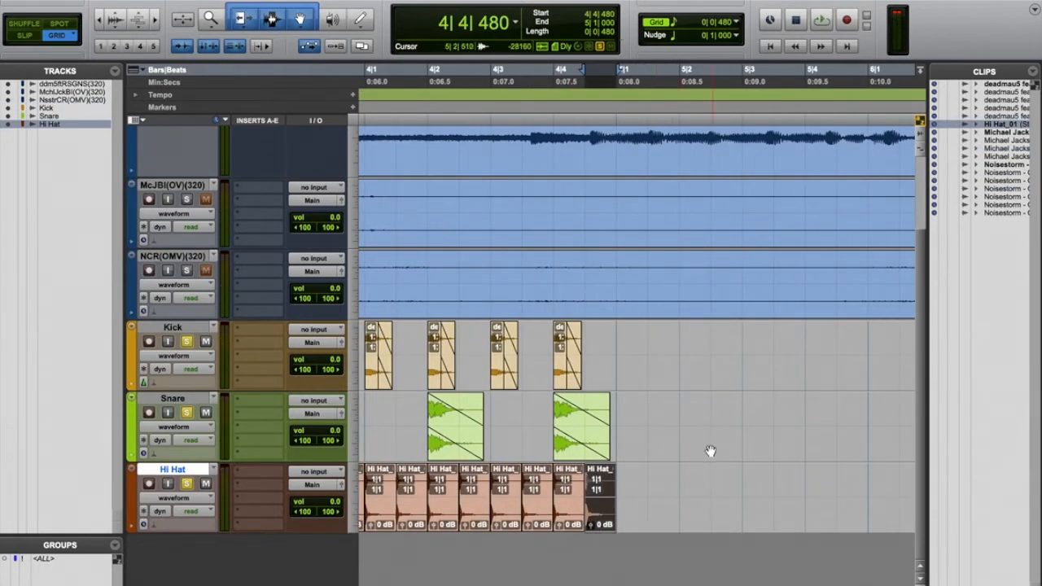
key(r)
key(r)
key(r)
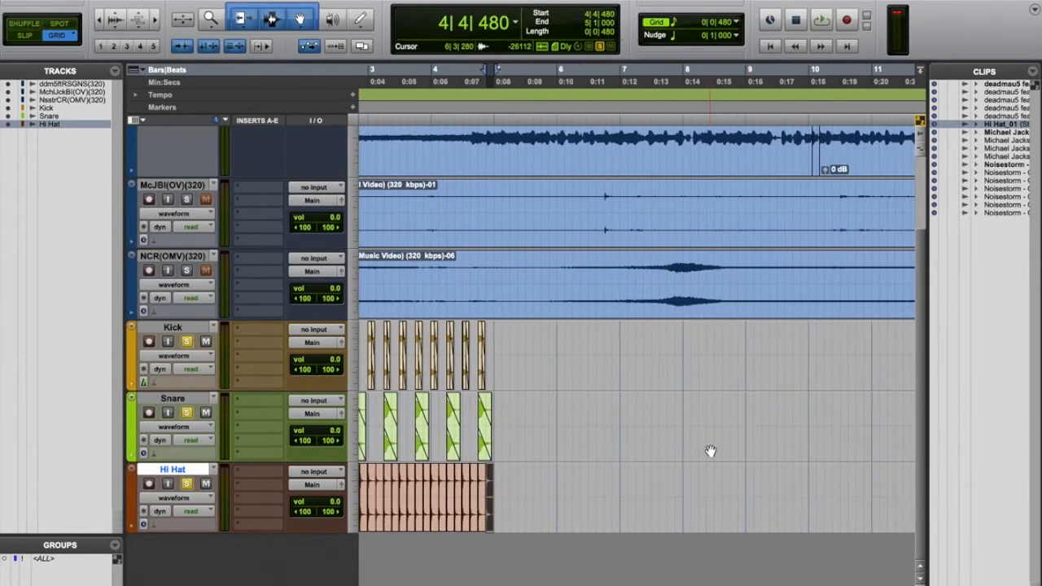
scroll(710, 451, up, 3)
scroll(710, 451, right, 12)
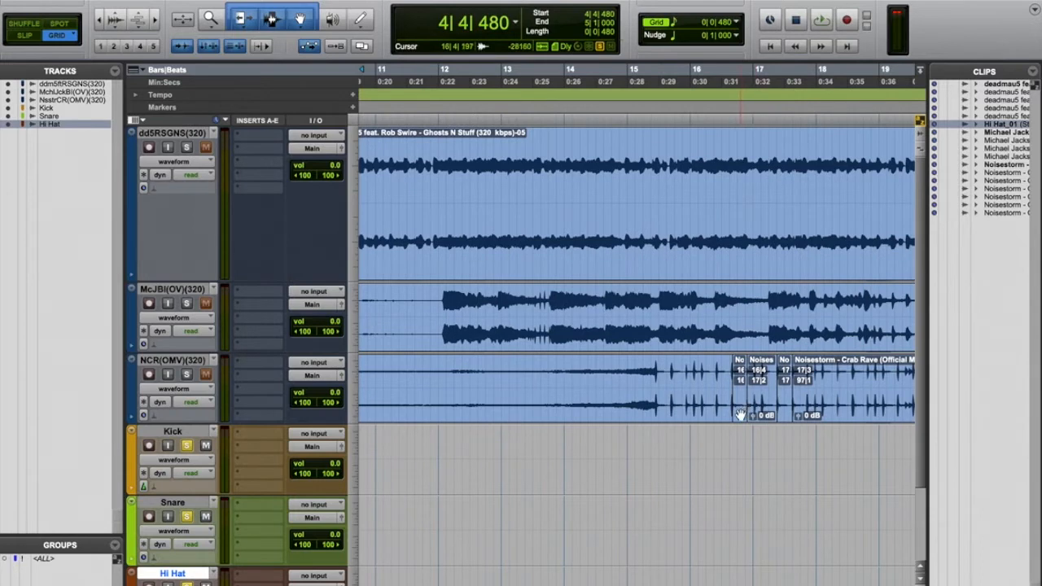
click(740, 415)
key(t)
key(t)
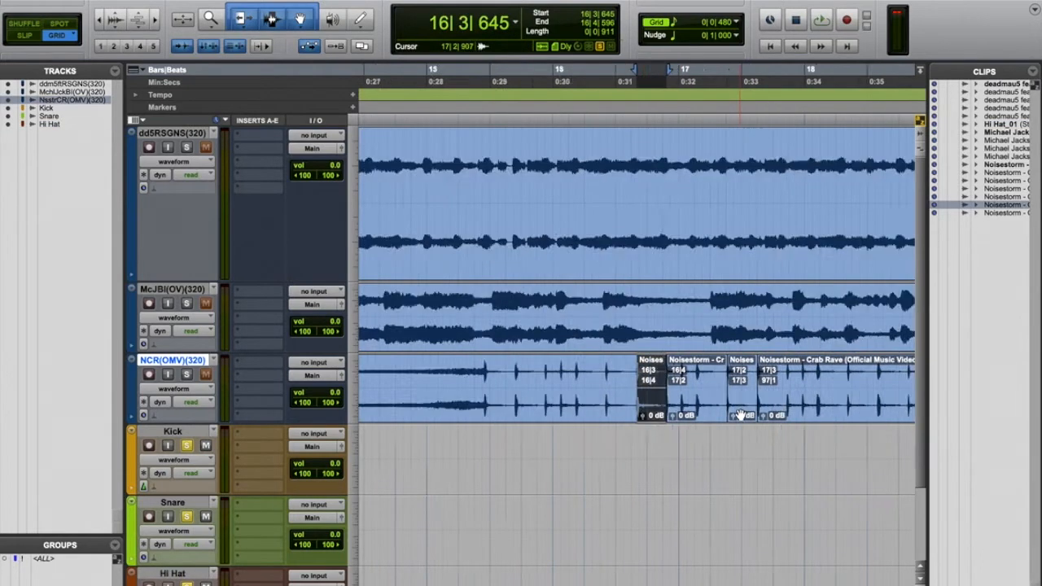
- Solo the NCR(OMV)(320) track and play it from 16|2|000
click(518, 373)
key(space)
key(space)
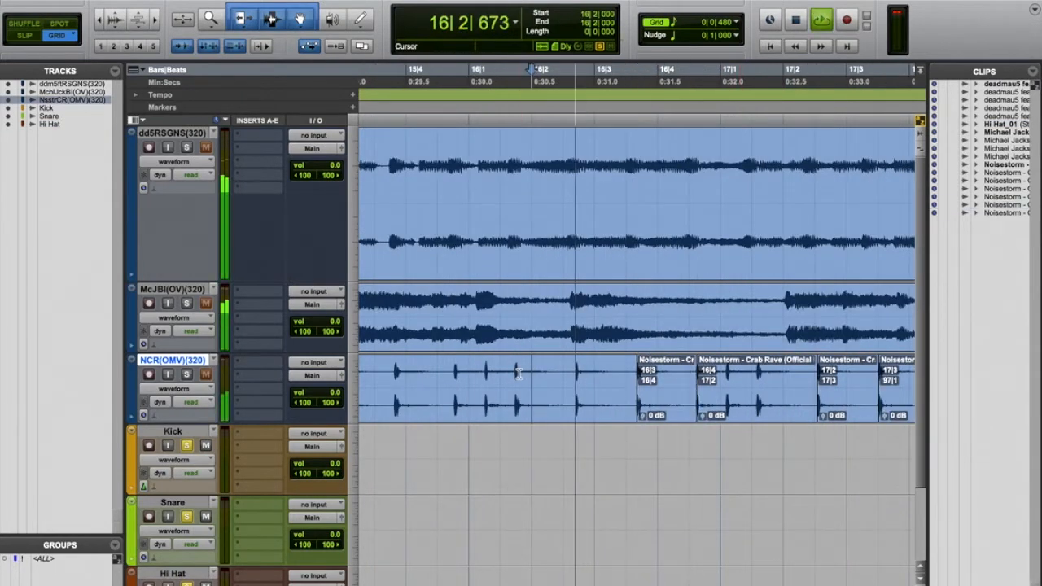
click(186, 374)
key(space)
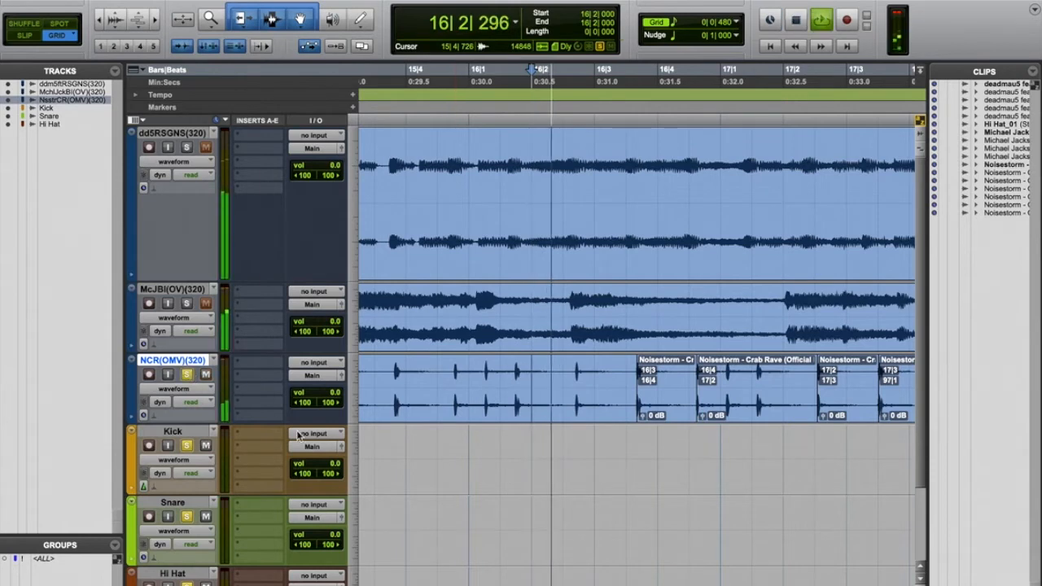
key(space)
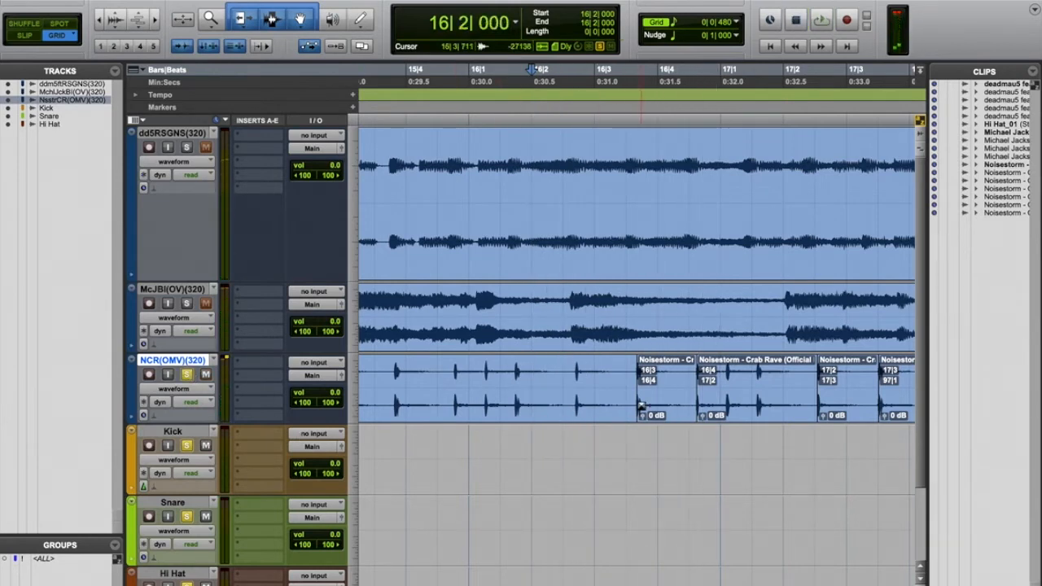
- Copy the Crab Rave clip that starts at 16|3|645 onto the Hi Hat track at 16|2|000
click(664, 414)
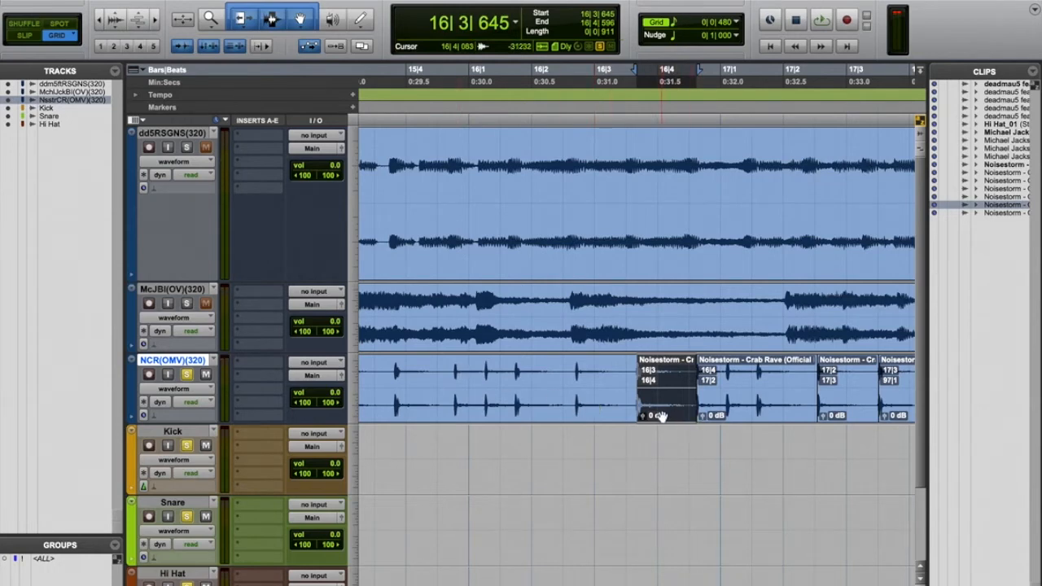
drag(661, 415, 564, 581)
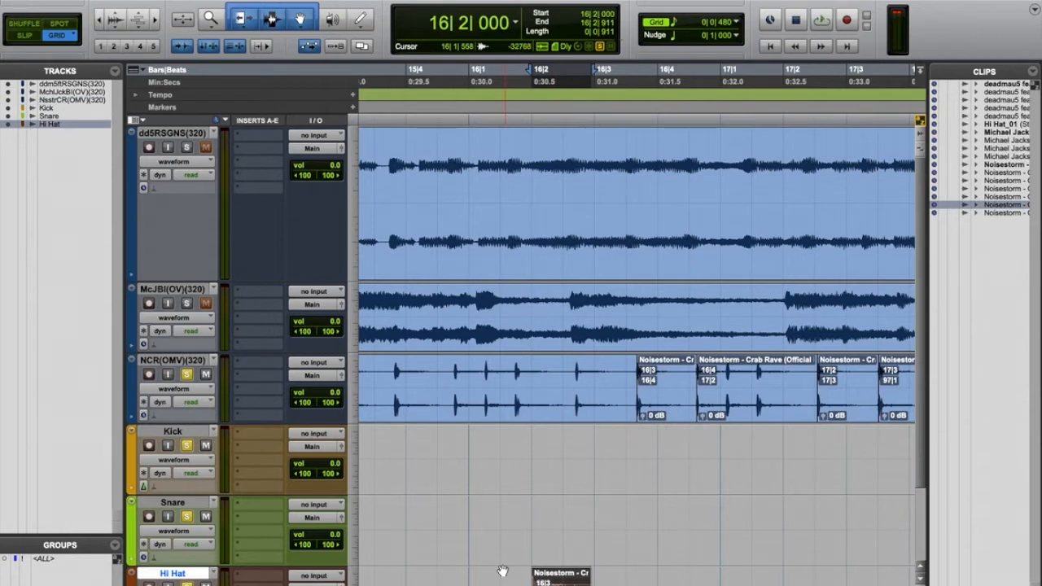
scroll(503, 571, down, 3)
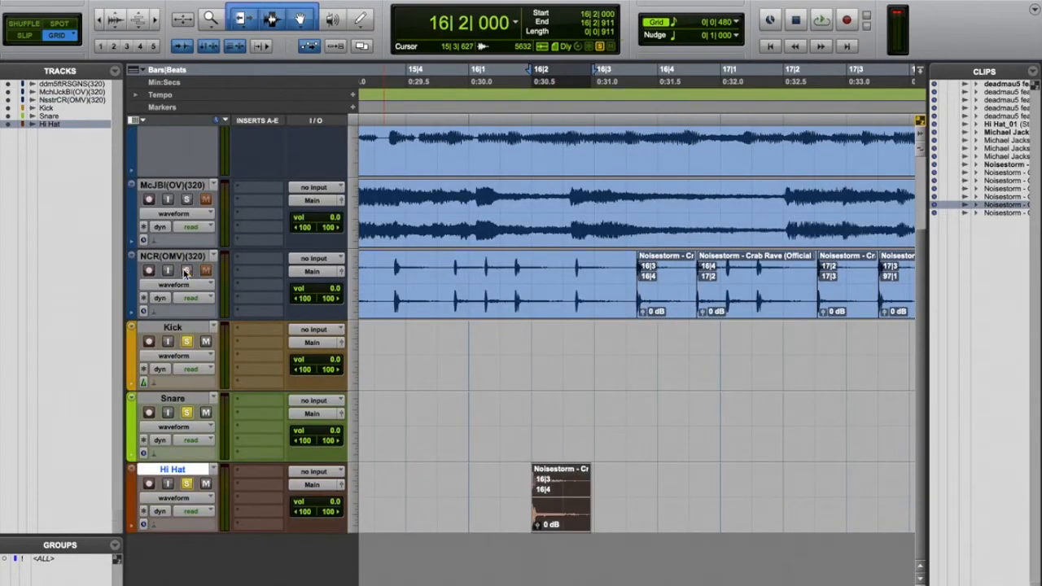
- Play the copied hit on the Hi Hat track twice from 16|1|480
click(504, 482)
key(space)
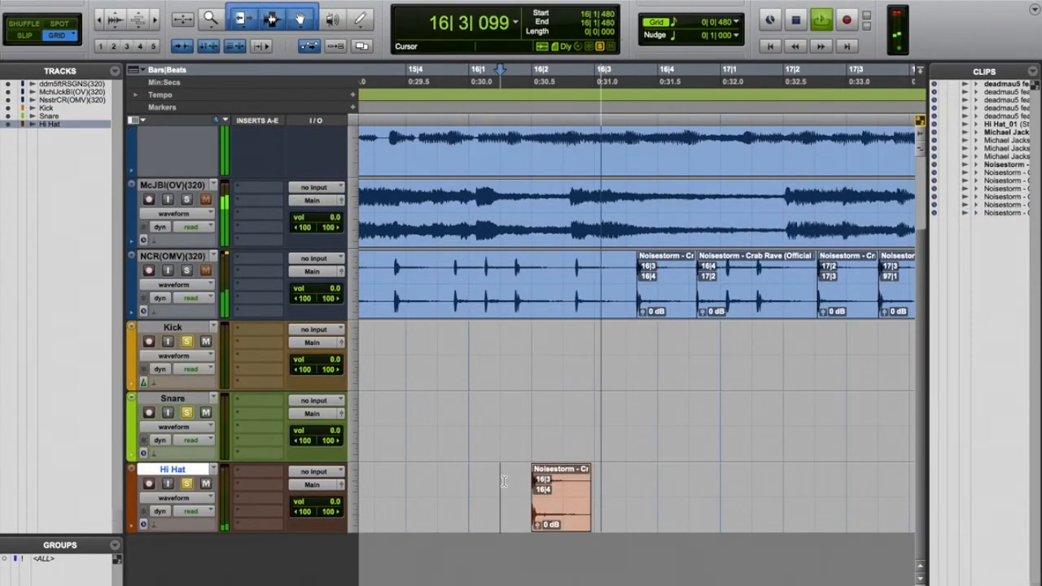
key(space)
key(space)
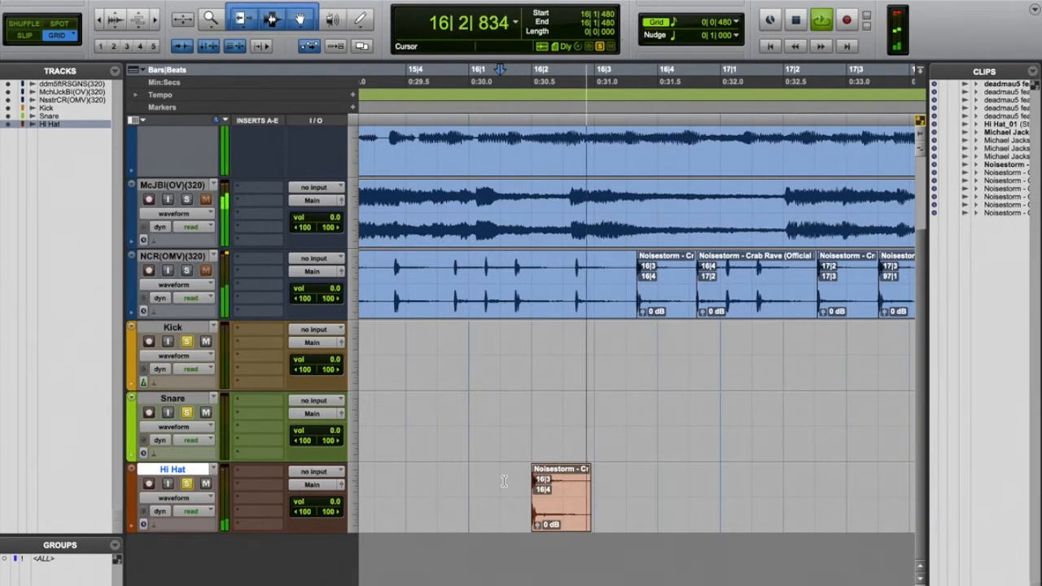
key(space)
- Switch to Slip mode and split the copied Crab Rave clip on the Hi Hat track at 16|2|080
key(t)
key(t)
scroll(579, 478, right, 4)
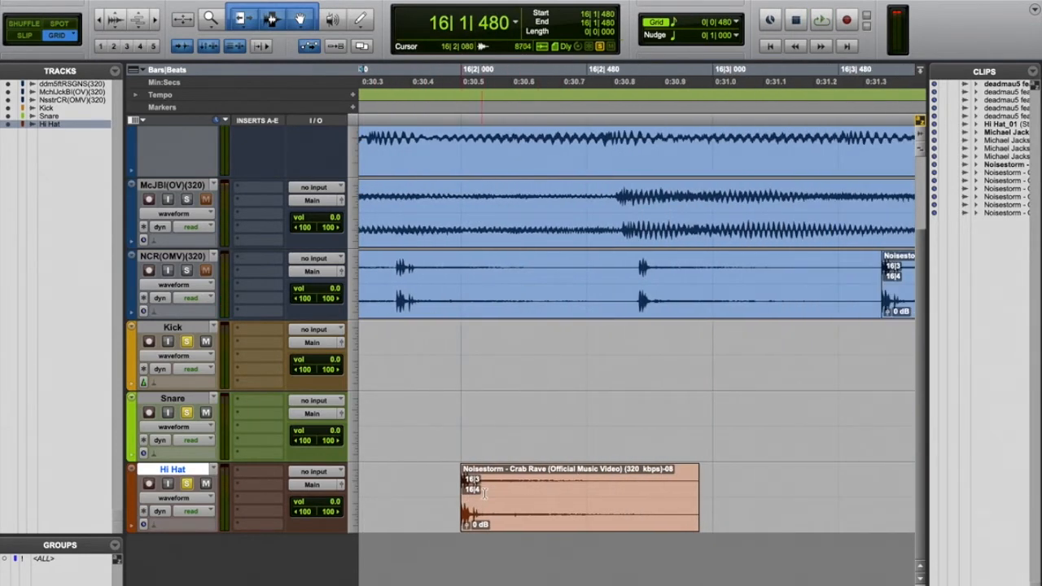
click(485, 486)
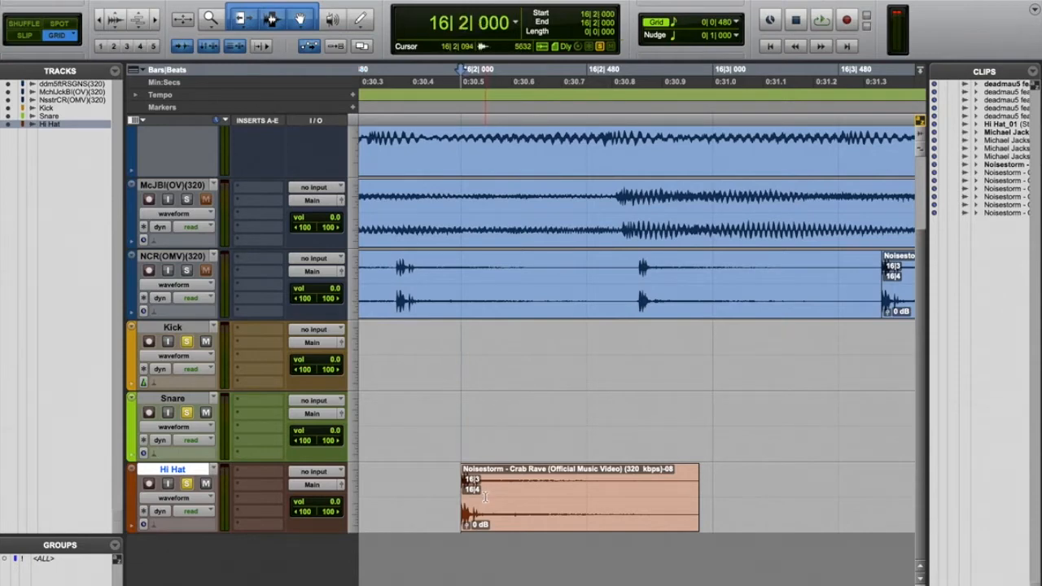
click(485, 510)
click(484, 487)
click(26, 36)
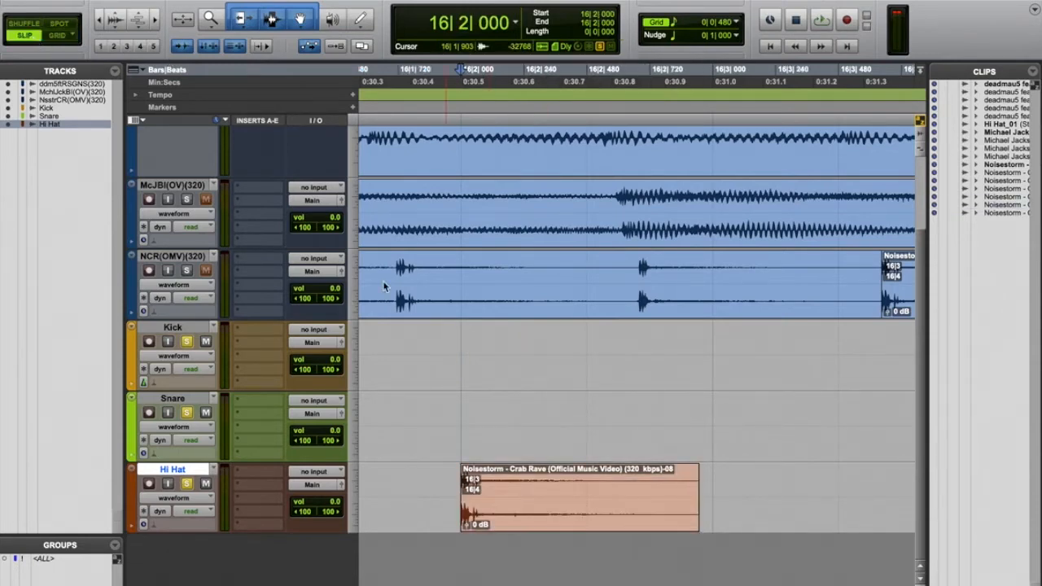
click(482, 489)
key(super+e)
click(549, 523)
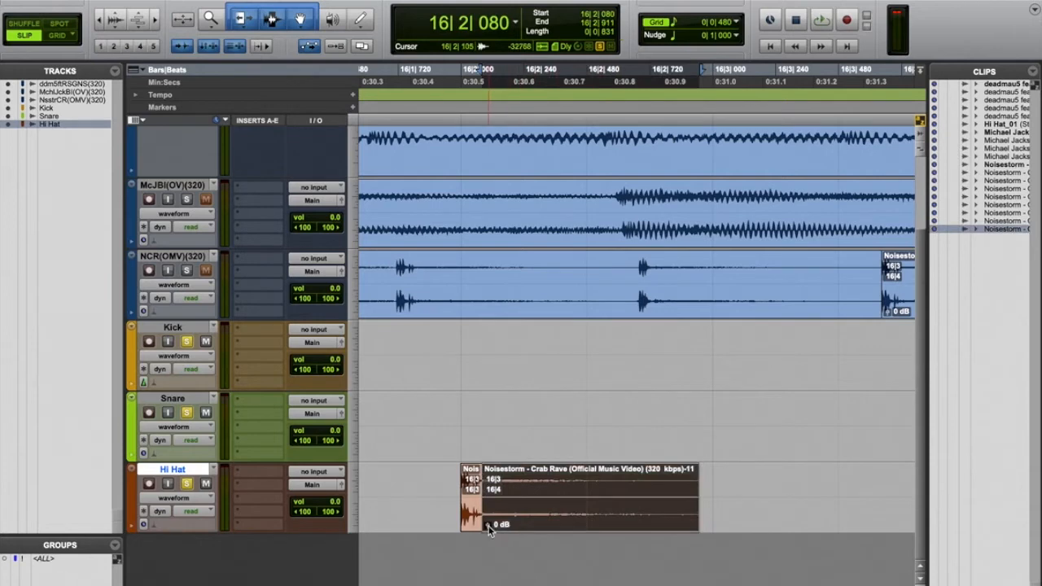
- Play the split hit from 16|1|895, and mute the short first piece that starts at 16|2|000
click(444, 478)
key(space)
key(space)
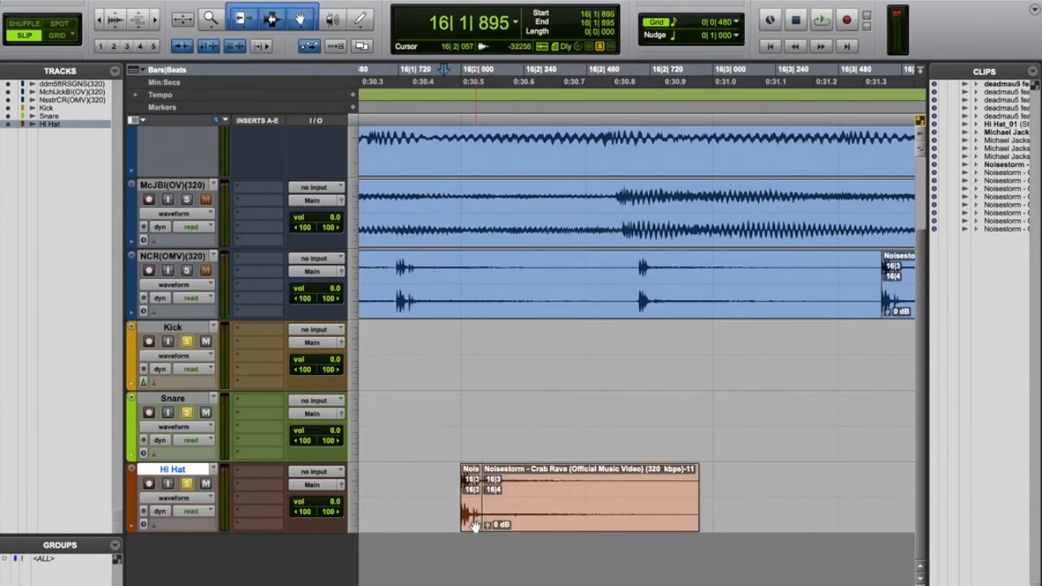
click(474, 525)
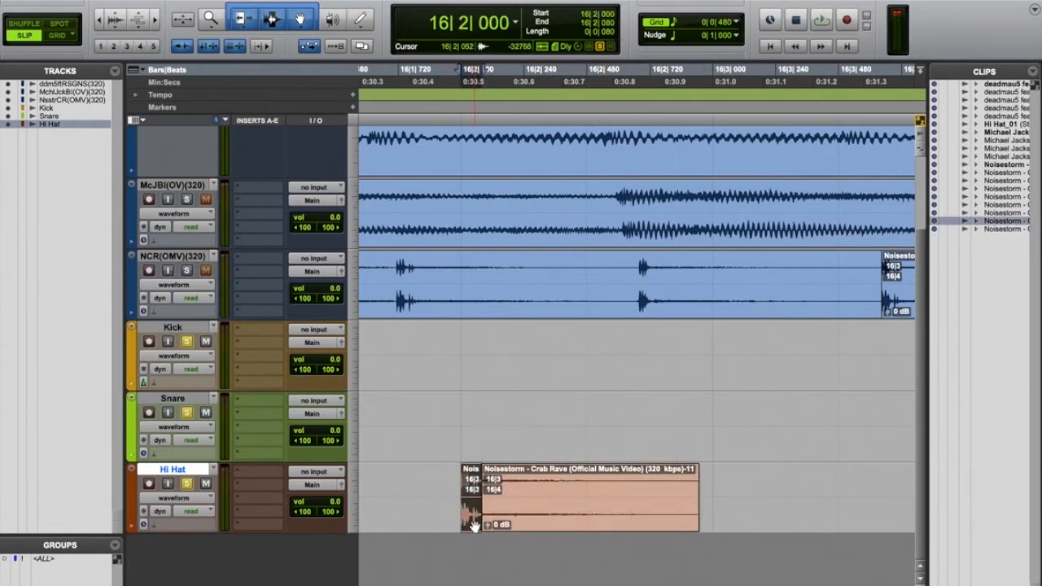
right_click(474, 526)
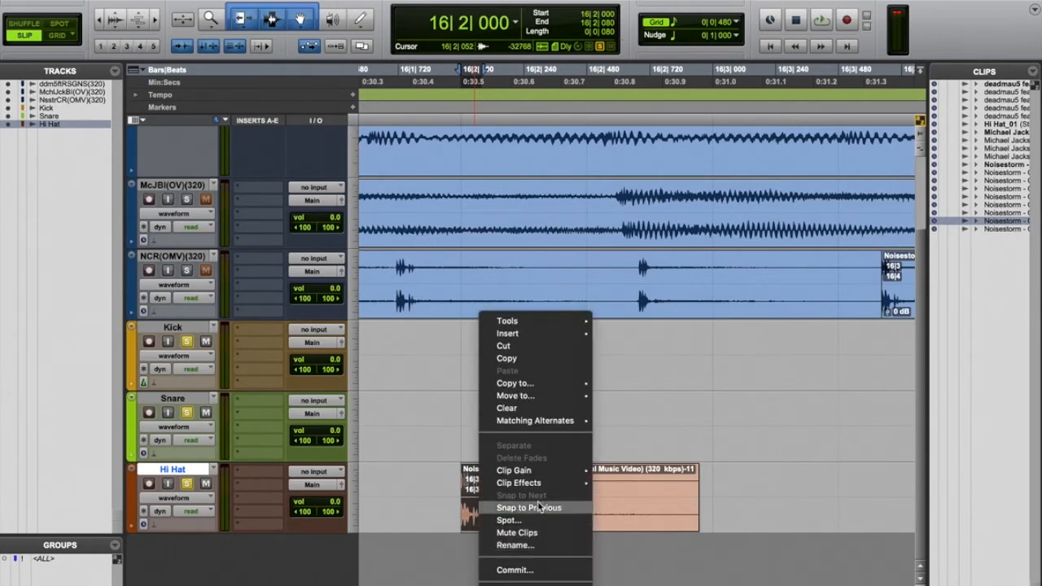
scroll(538, 506, down, 2)
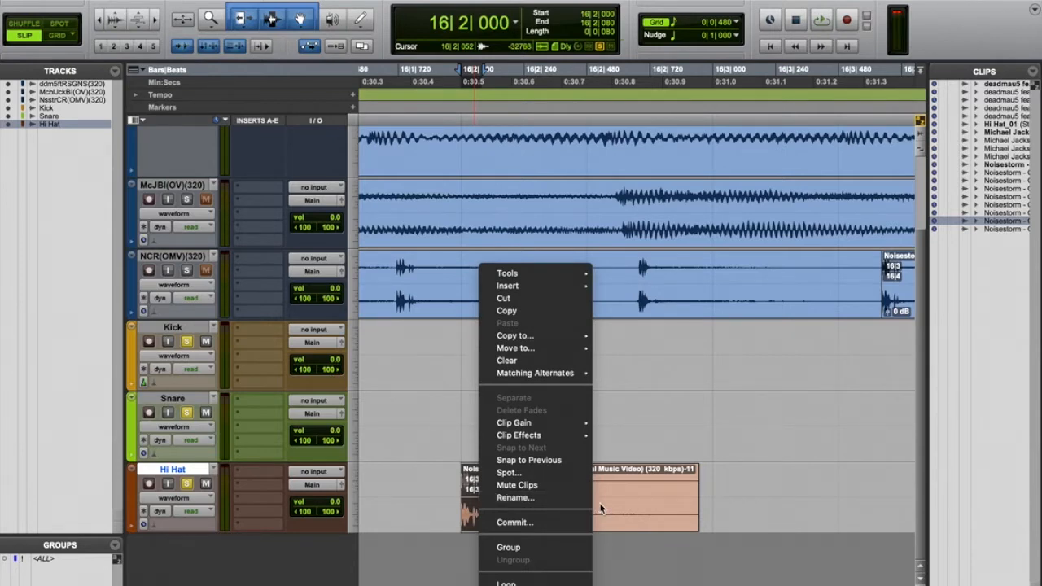
click(524, 486)
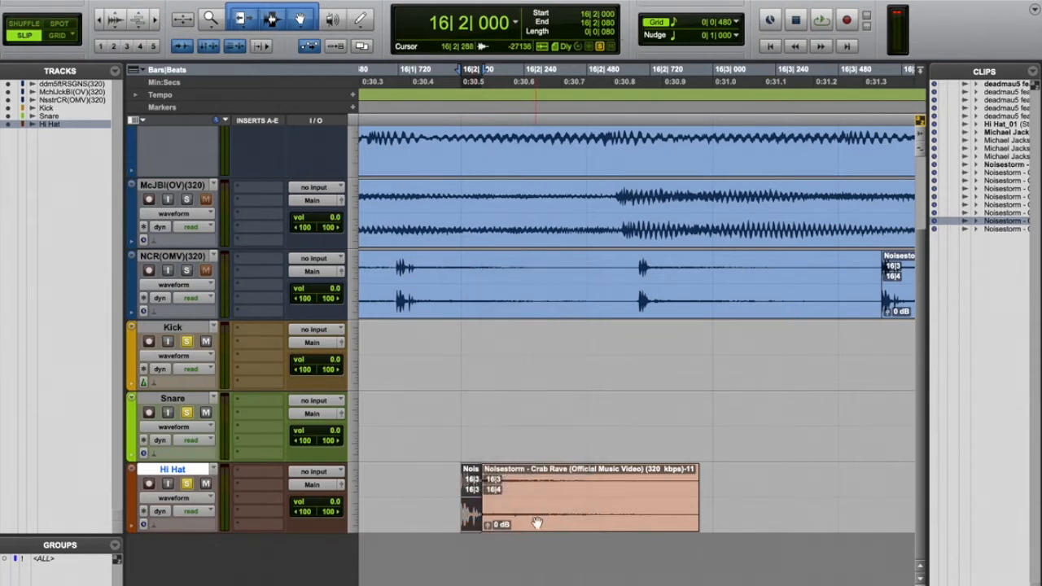
- Play the remaining tail of the split hit several times from 16|1|892
click(443, 476)
key(space)
key(space)
key(space)
key(space)
key(space)
key(space)
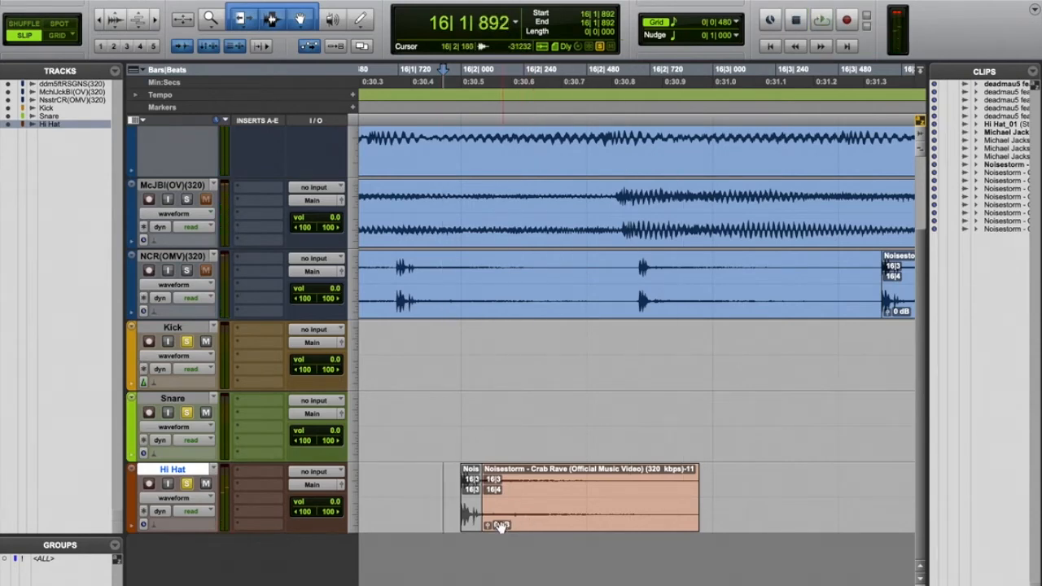
- Raise the tail clip's gain to +16.1 dB and play it from 16|1|889
drag(486, 525, 487, 519)
click(442, 477)
key(space)
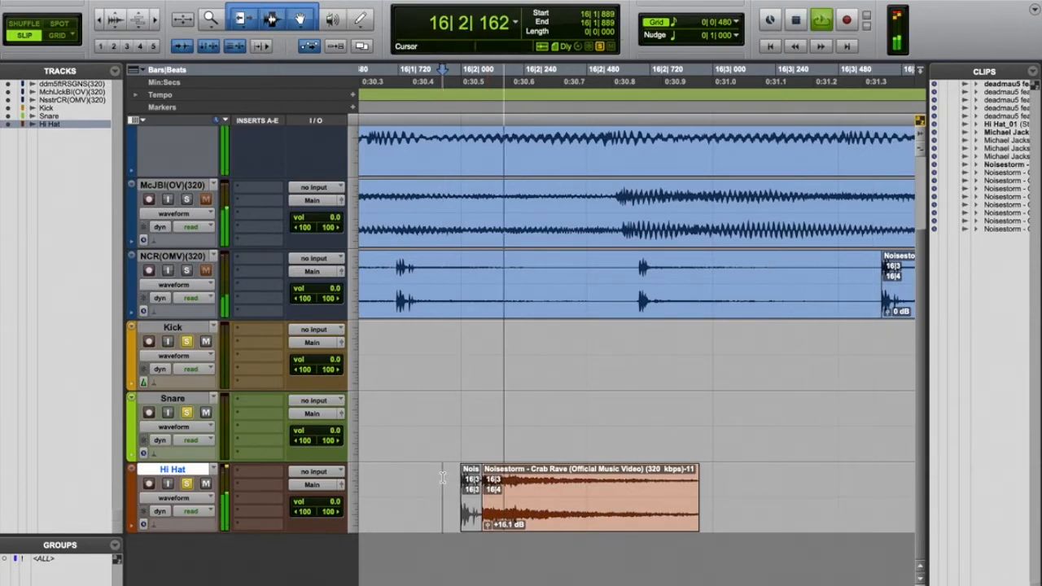
key(space)
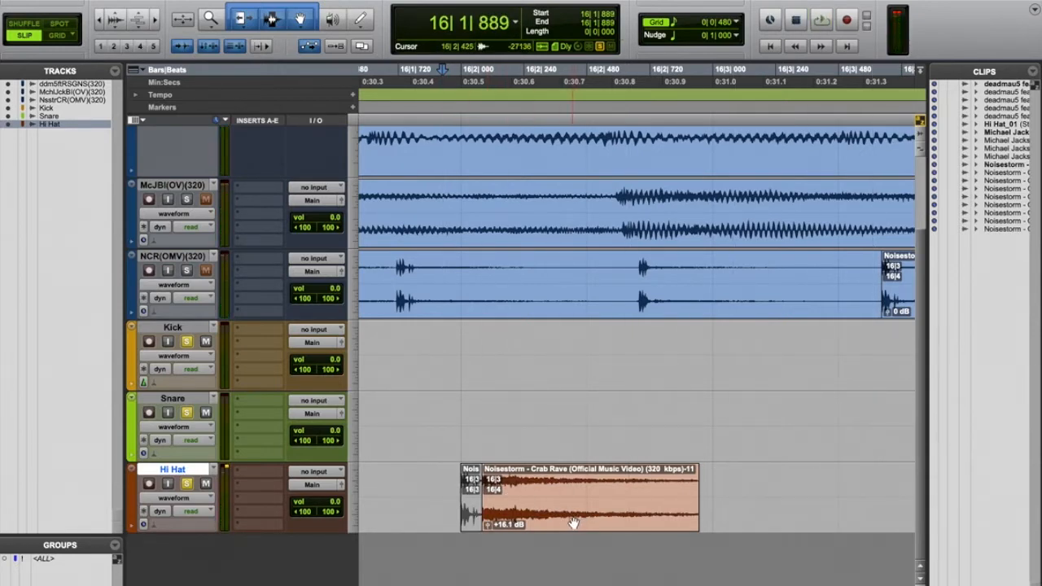
- Unmute the short first piece of the hit and play both pieces twice from 16|1|909
click(469, 521)
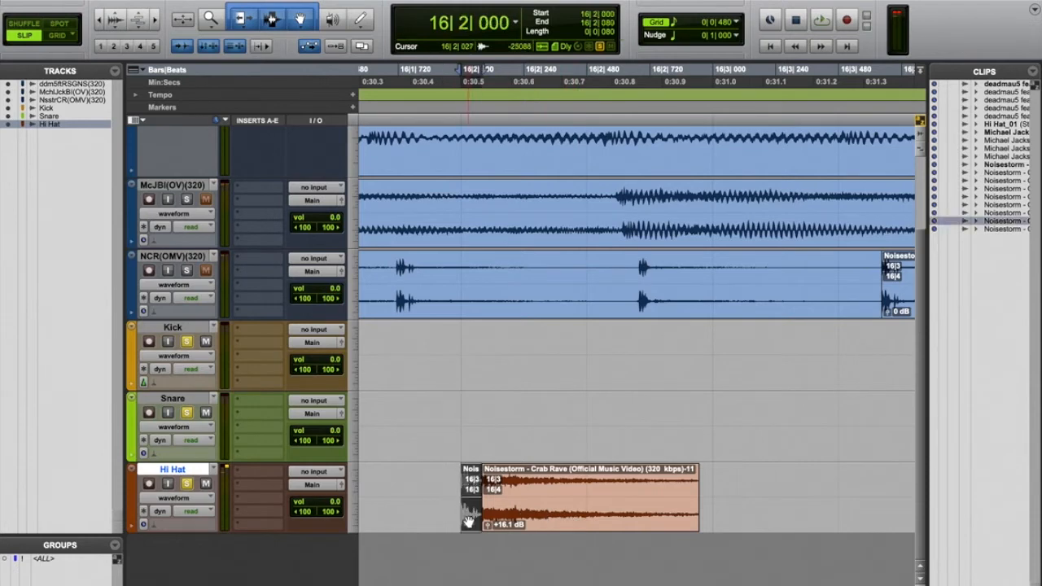
click(447, 478)
key(space)
key(space)
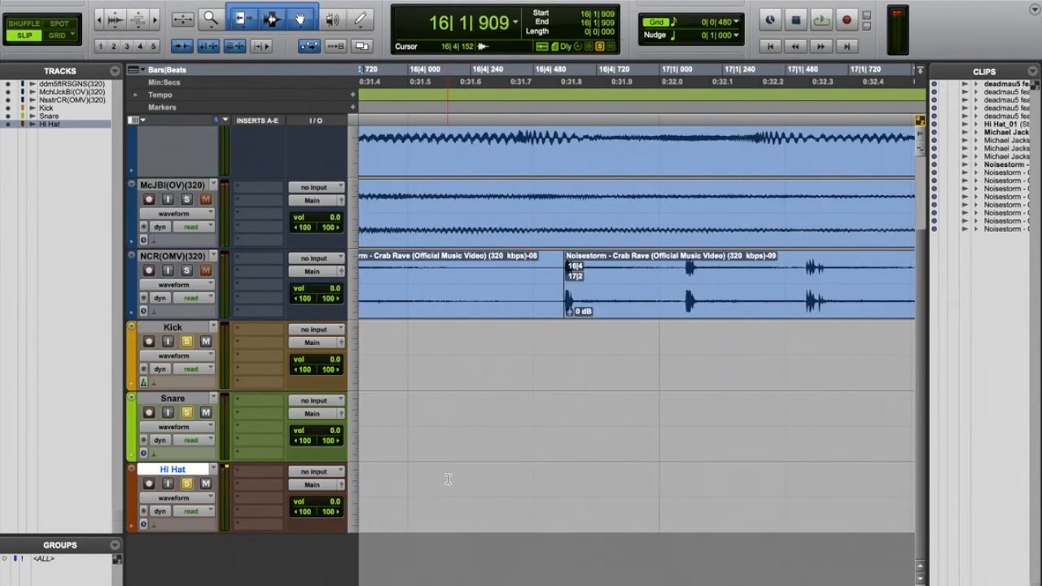
key(space)
key(space)
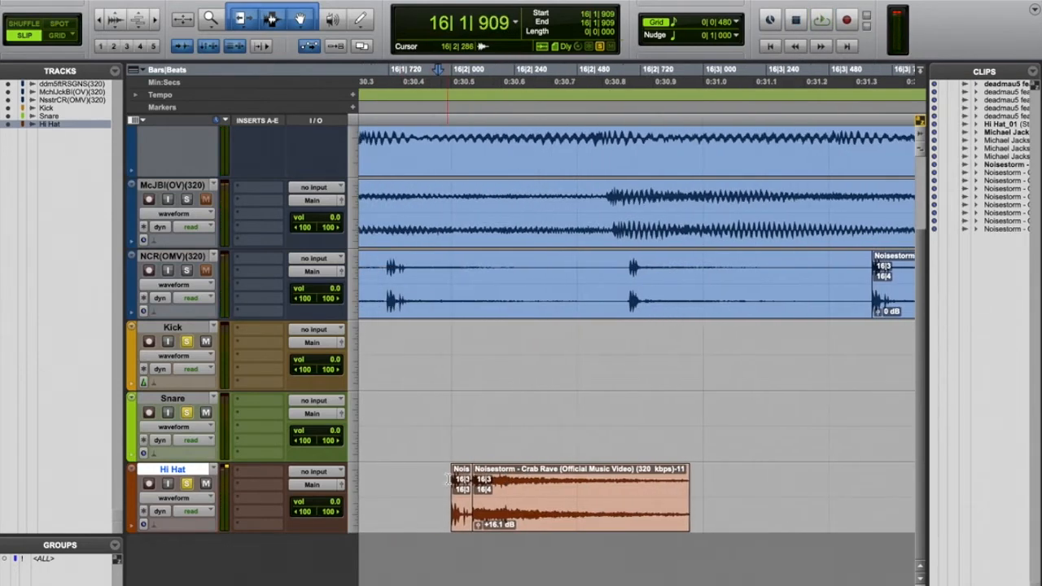
- Consolidate the two pieces of the hit on the Hi Hat track into one clip
click(502, 521)
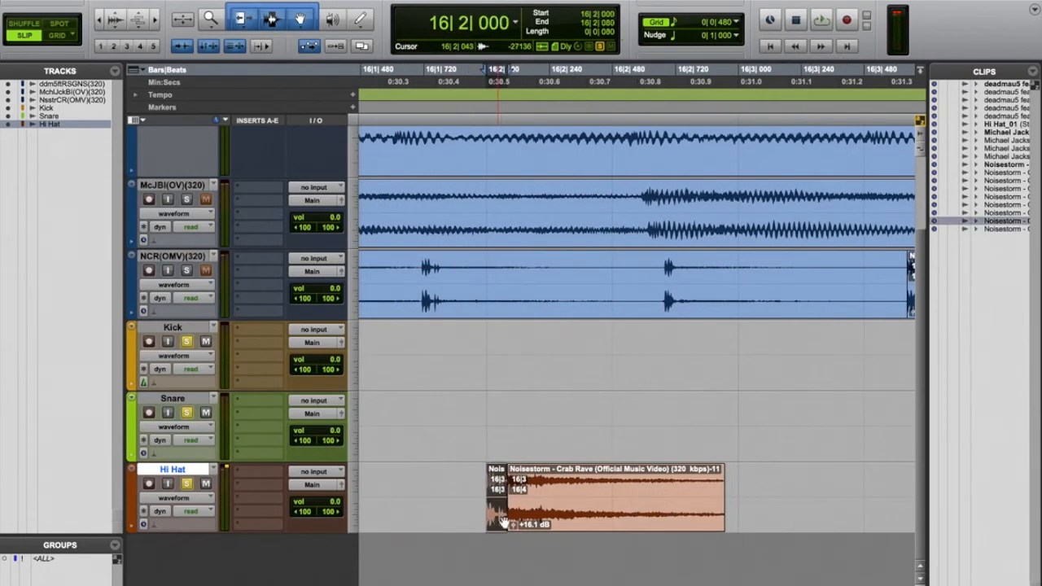
shift+click(601, 526)
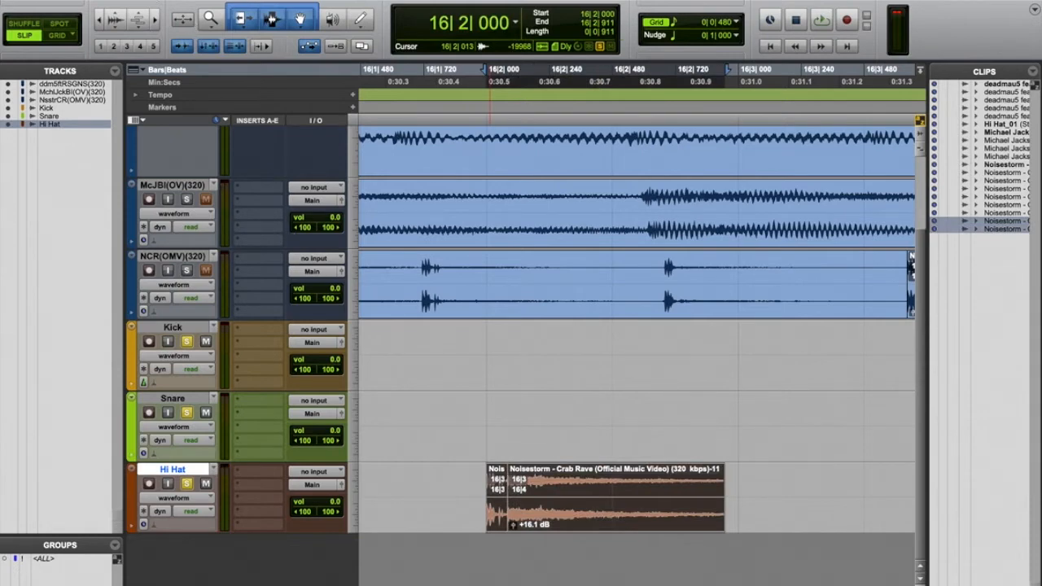
click(132, 1)
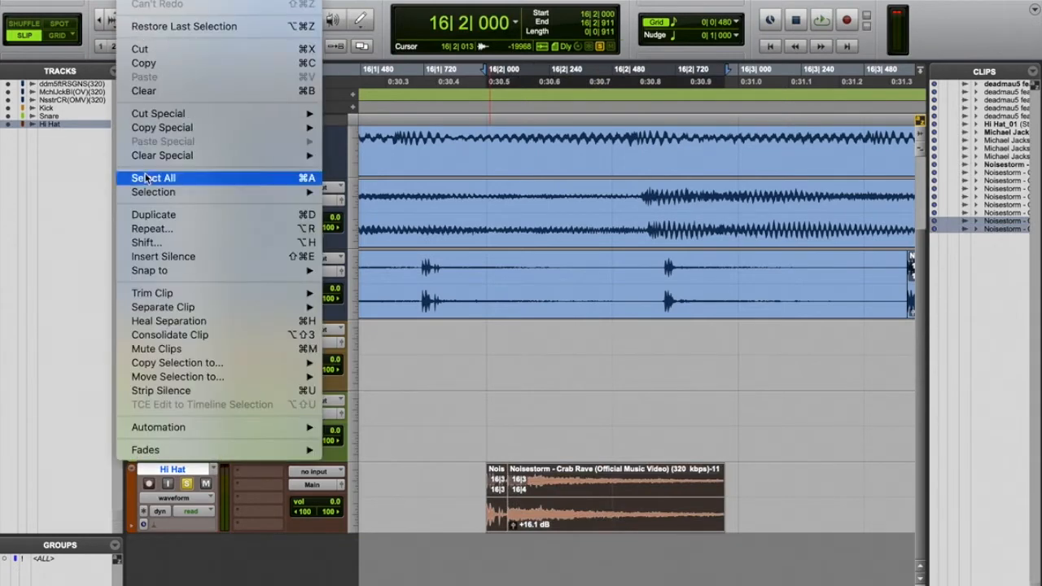
click(163, 337)
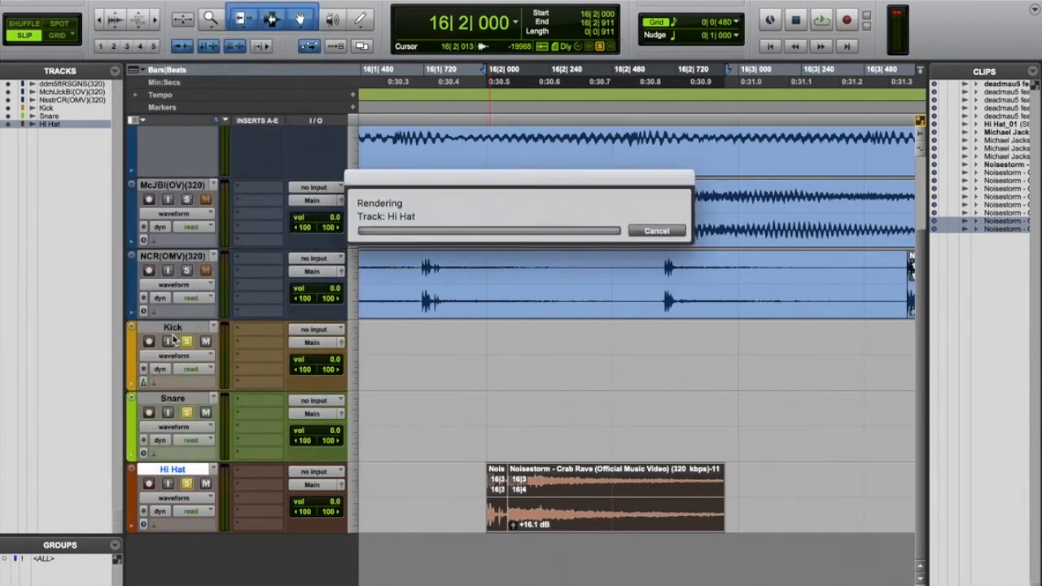
- Move the consolidated hit along the Hi Hat track to just past the end of the beat, at 5|1|716
drag(616, 521, 499, 520)
key(r)
key(r)
key(r)
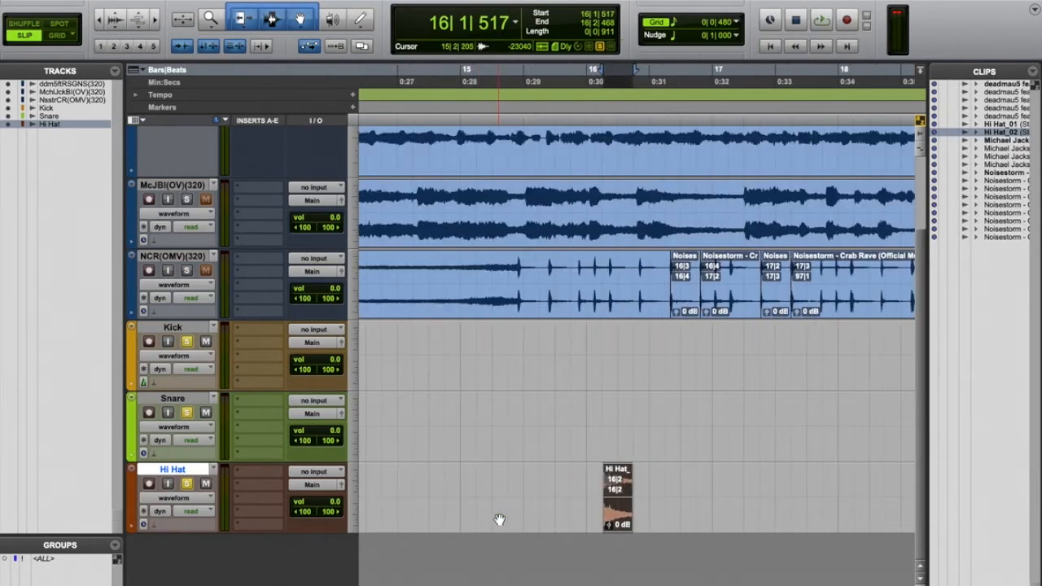
drag(616, 525, 658, 530)
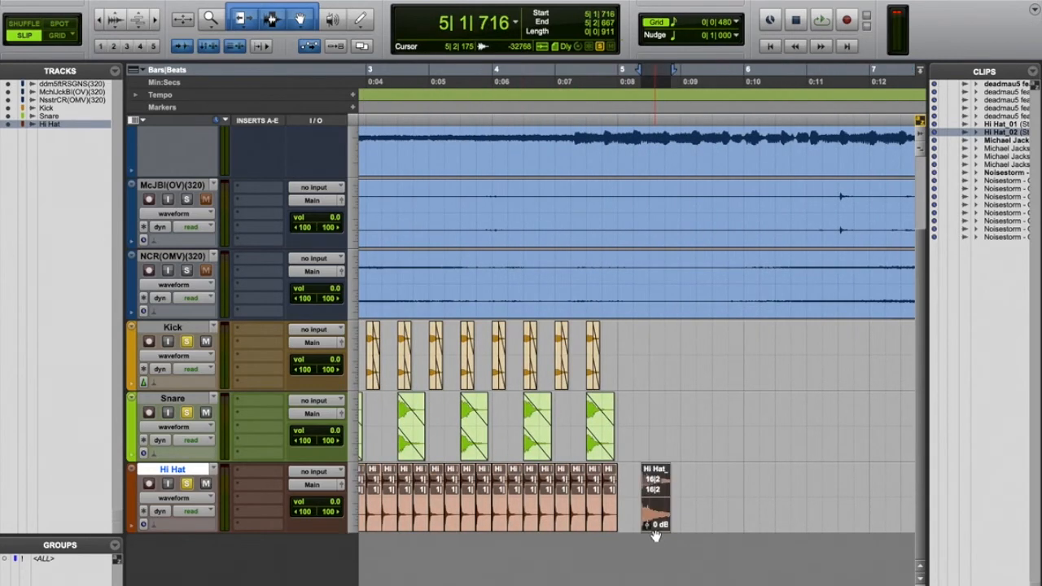
- Delete the last Hi Hat_01 clip of the beat at 4|4|480
key(t)
key(t)
drag(689, 520, 628, 516)
click(510, 523)
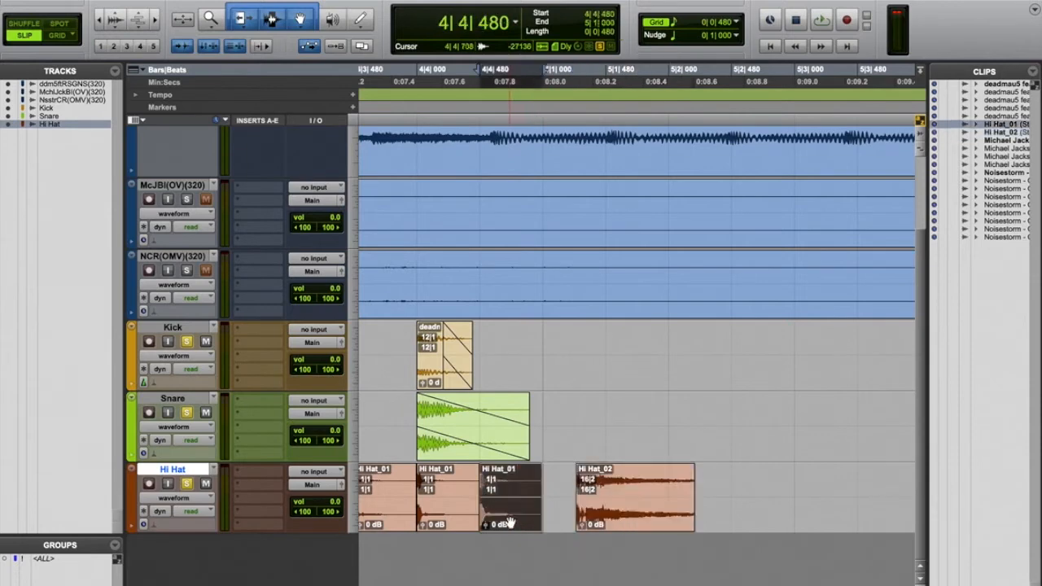
key(Delete)
- Switch to Grid mode and move the Hi Hat_02 clip into the gap at 4|4|480
drag(616, 512, 570, 511)
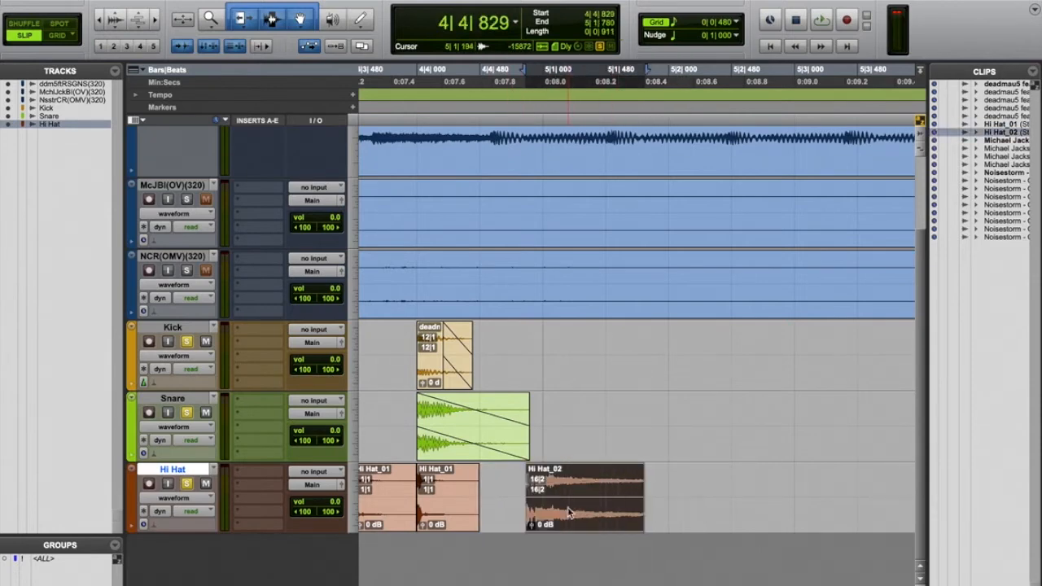
click(53, 37)
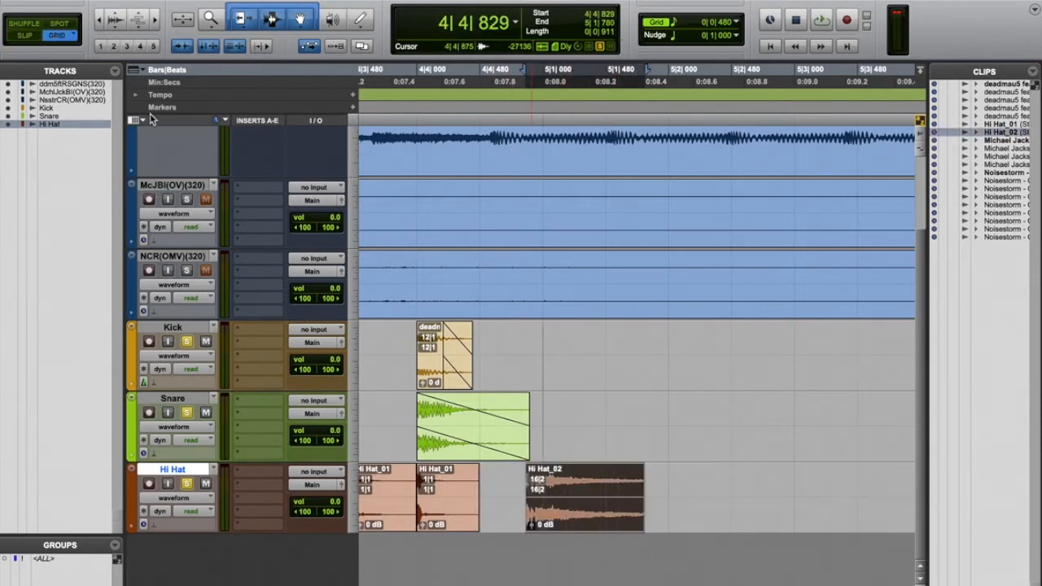
drag(582, 528, 539, 528)
- Split the Hi Hat_02 clip at 5|1|000 and delete the part after the split
click(543, 482)
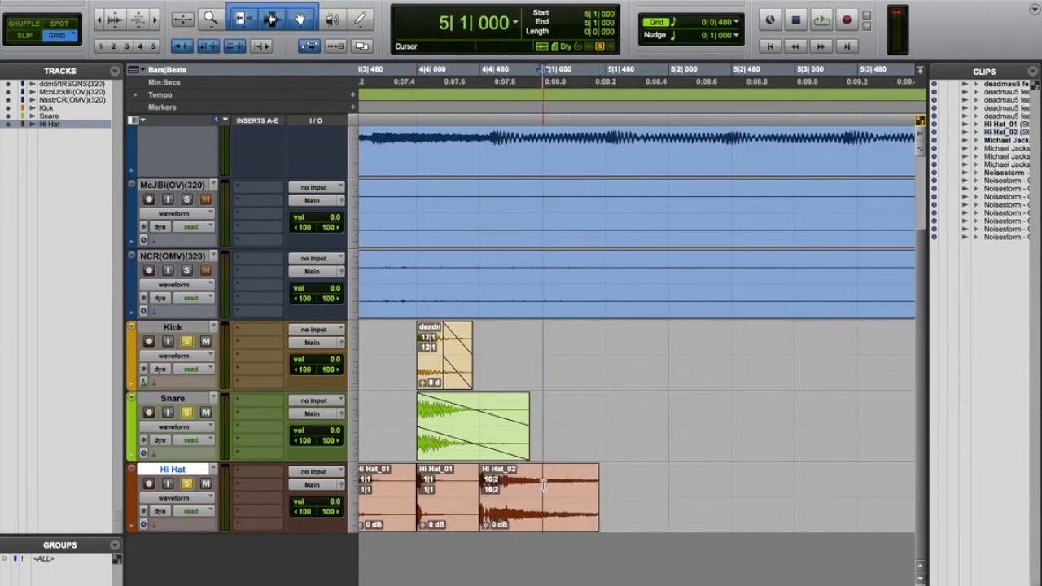
key(super+e)
click(574, 522)
key(Delete)
- Play the end of the beat with the new hi-hat hit from 4|4|000
double_click(499, 498)
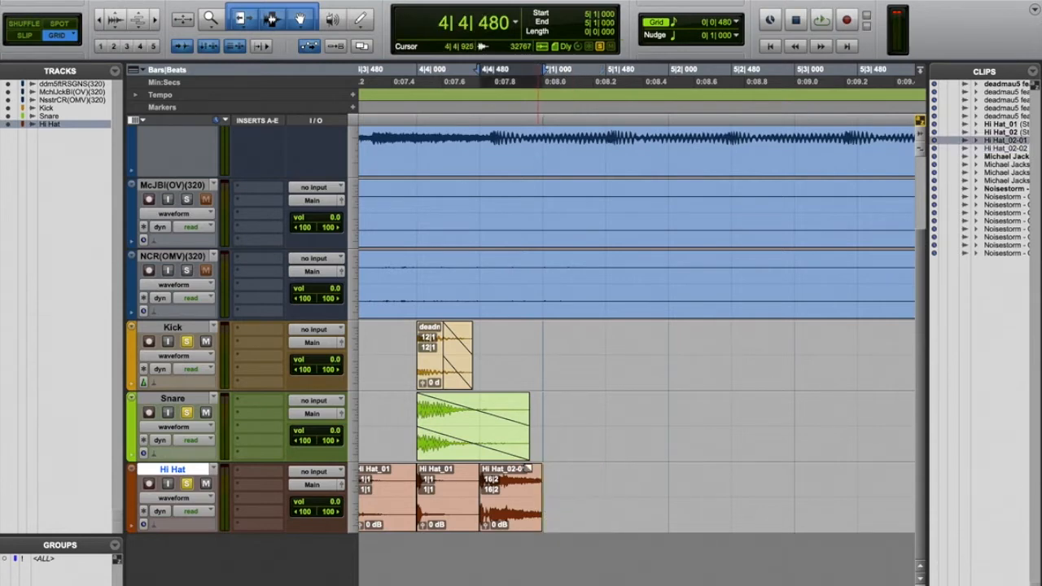
click(393, 481)
key(space)
key(space)
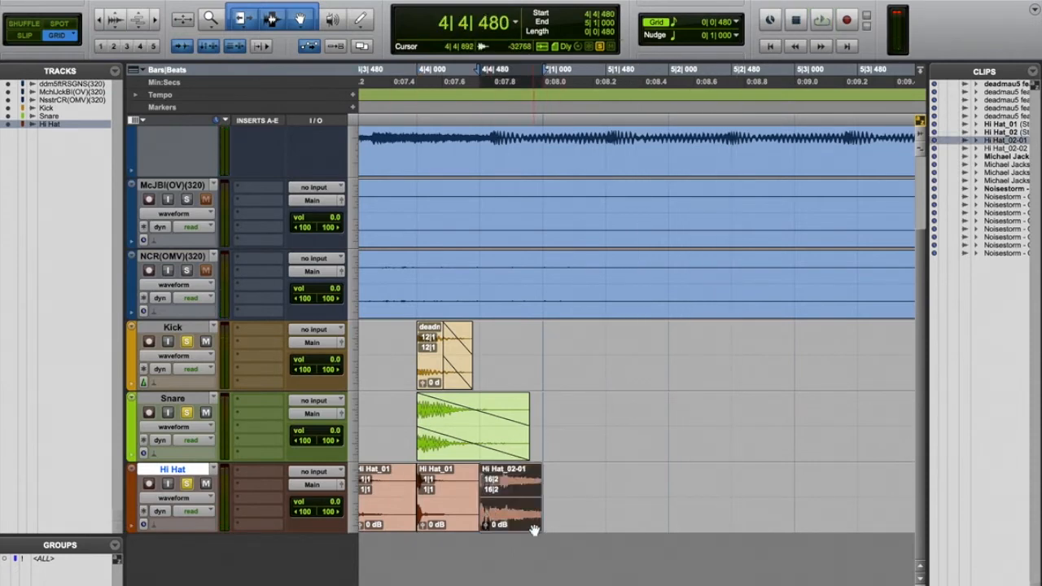
click(393, 480)
key(space)
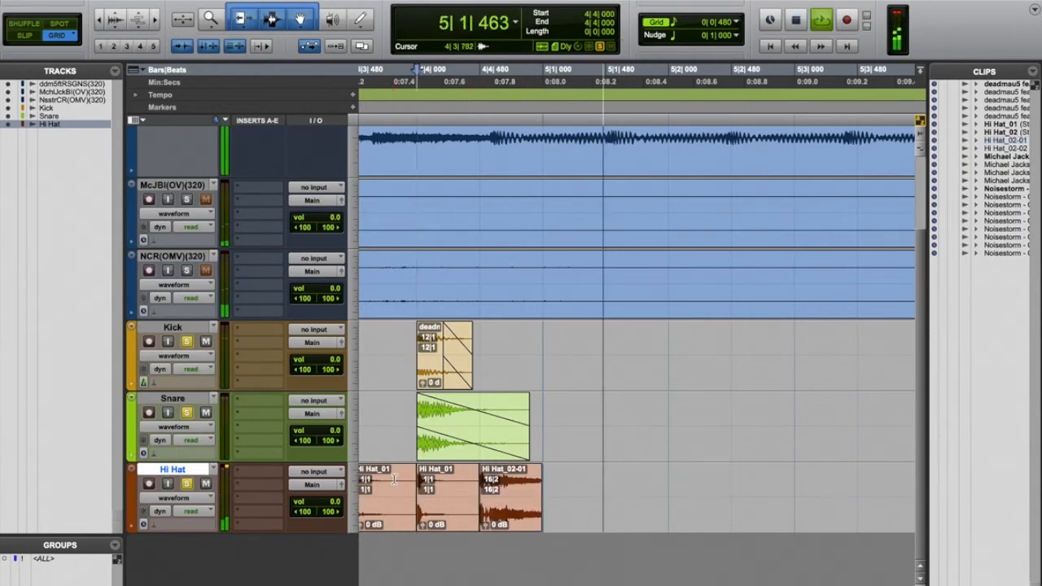
key(space)
- Play the whole four-bar beat from the start of the session
key(Return)
key(space)
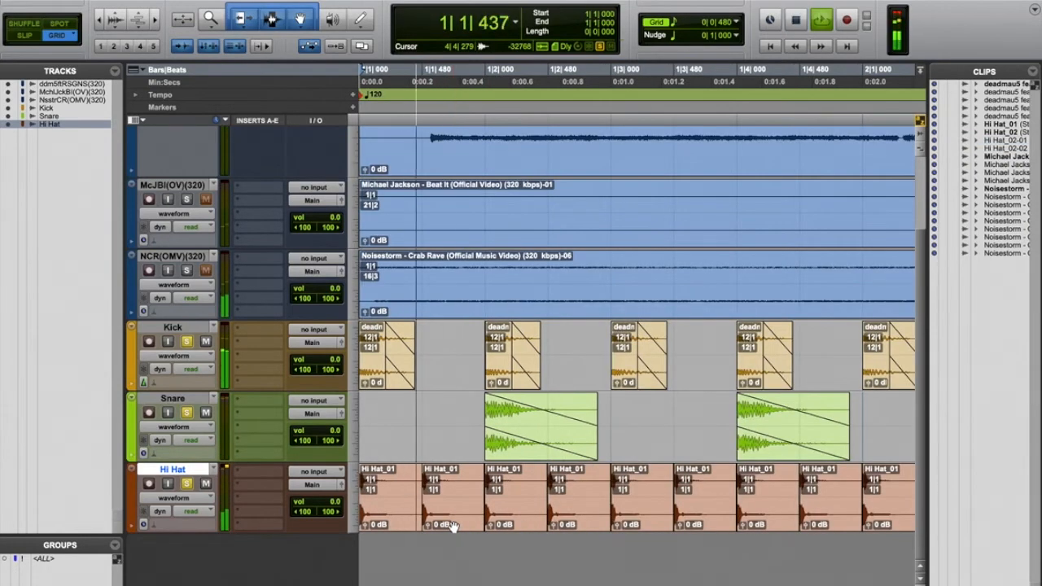
key(r)
key(r)
key(r)
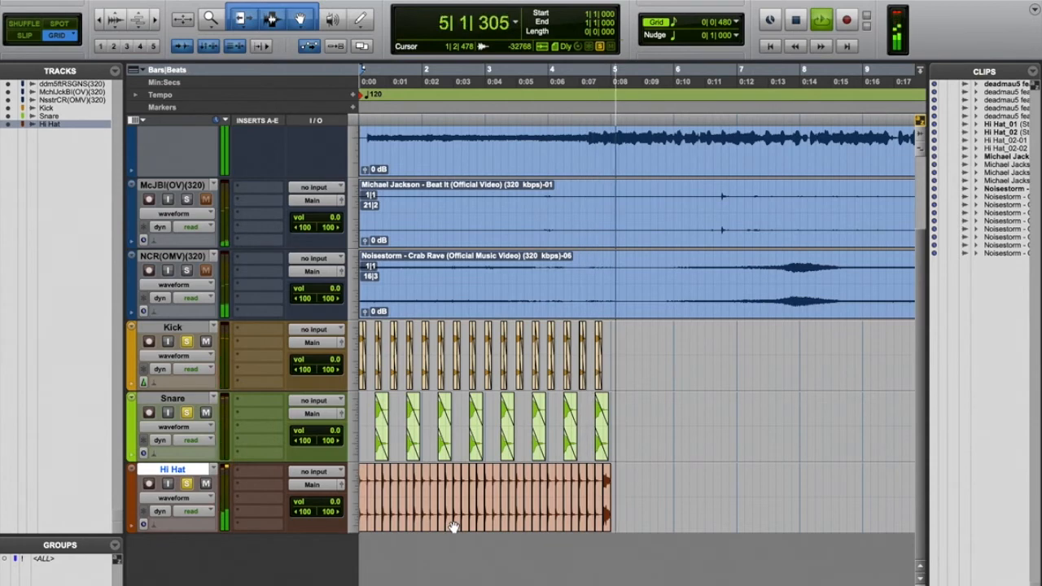
key(space)
- Lower the gain of the final Hi Hat_02-01 clip at 4|4|480 to -0.9 dB
click(607, 525)
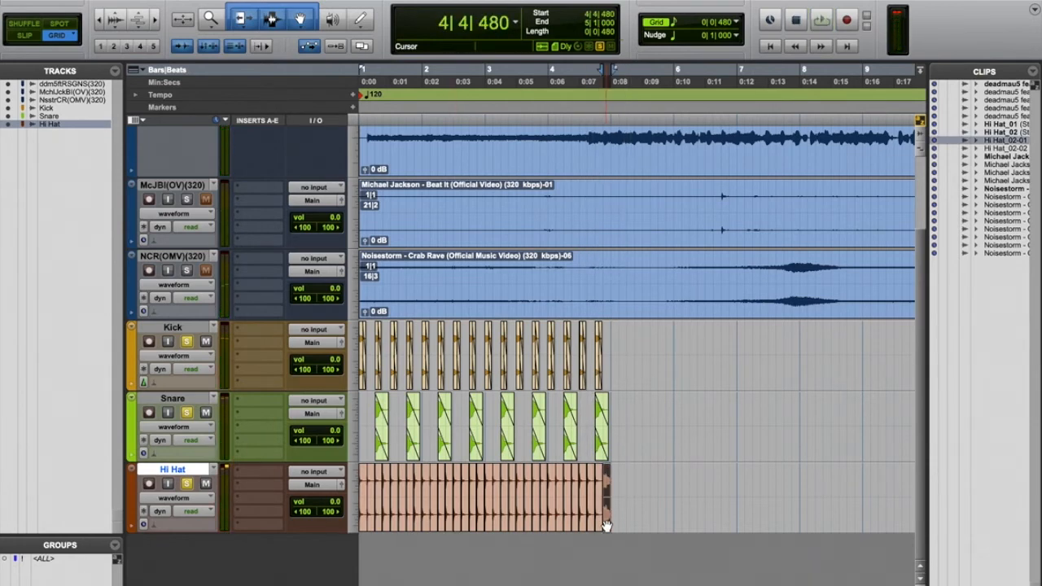
scroll(606, 525, up, 3)
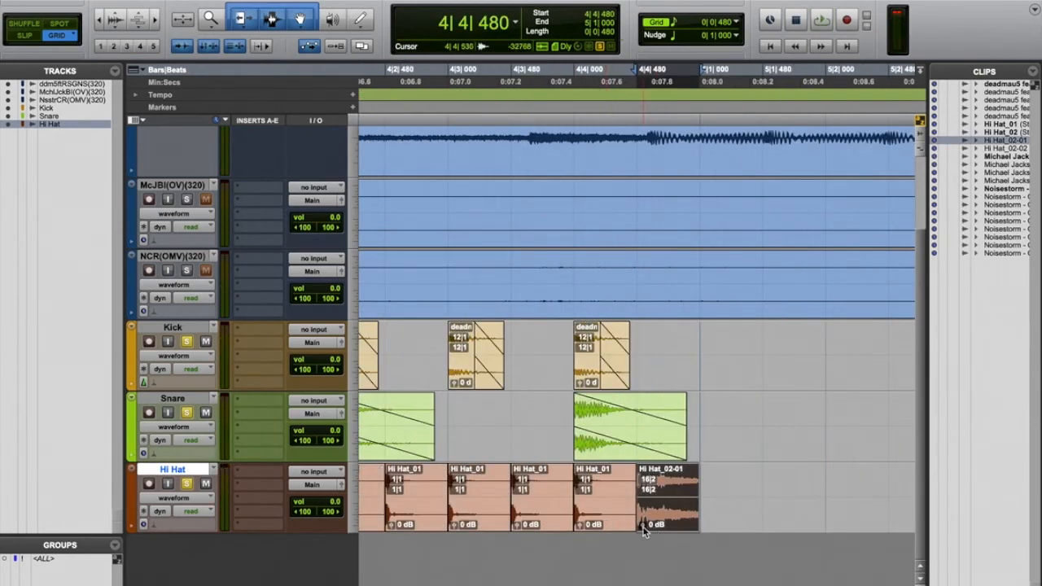
click(643, 528)
drag(643, 528, 644, 530)
- Examine the full four-bar pattern on the Kick, Snare and Hi Hat tracks back to bar 1
key(r)
scroll(624, 521, left, 5)
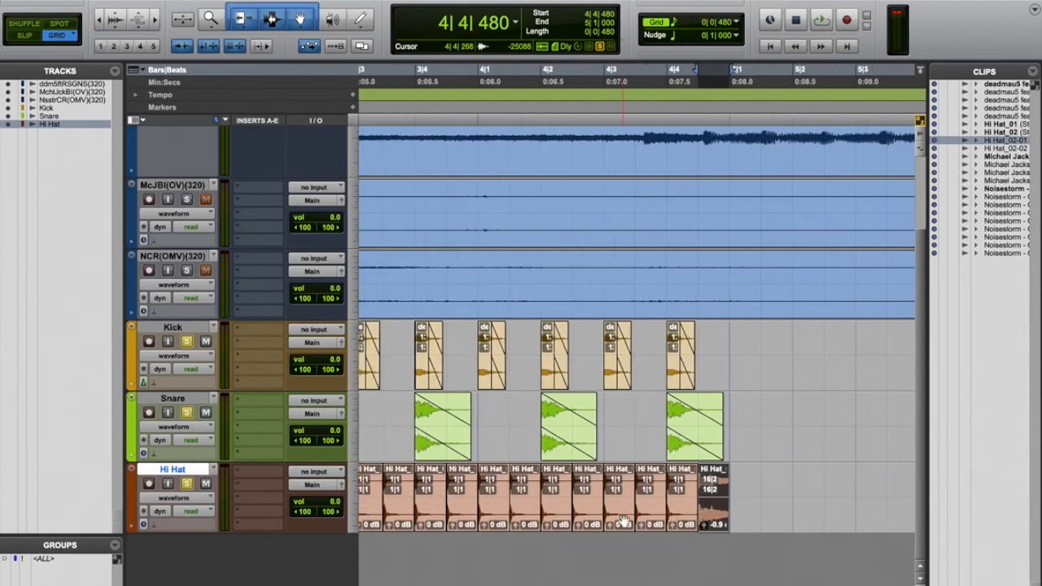
scroll(624, 521, up, 2)
scroll(623, 521, left, 2)
scroll(623, 521, down, 2)
scroll(624, 520, left, 5)
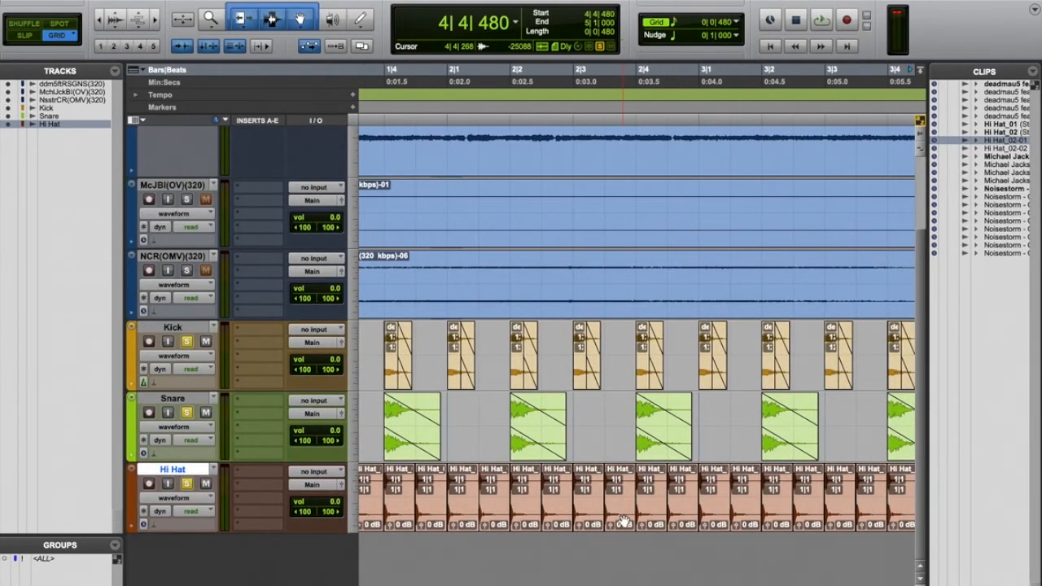
key(r)
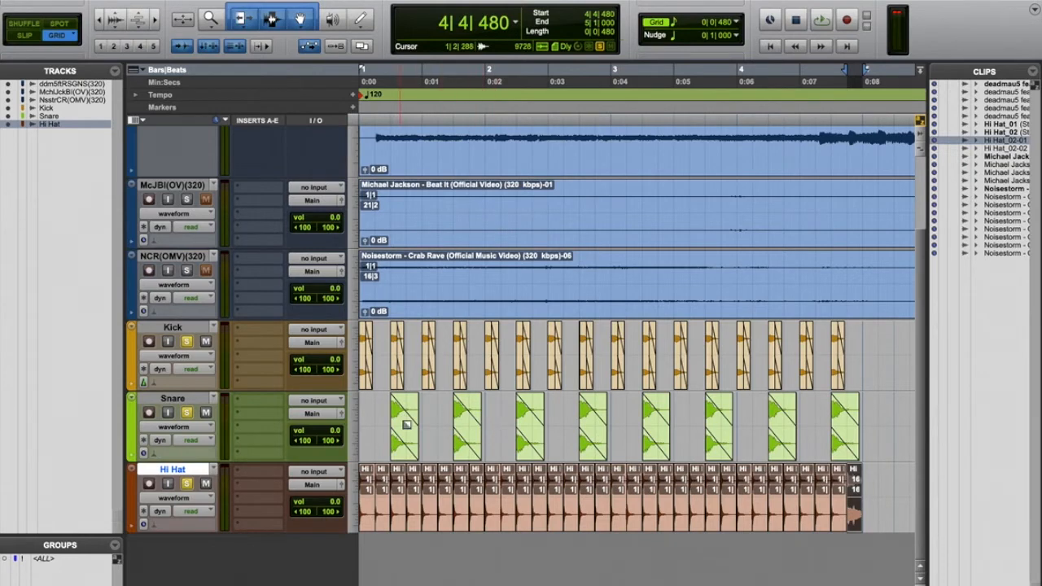
- Replace the Hi Hat clip at 2|4|480 with a copy of the longer closing hit from the end of bar 4
click(604, 519)
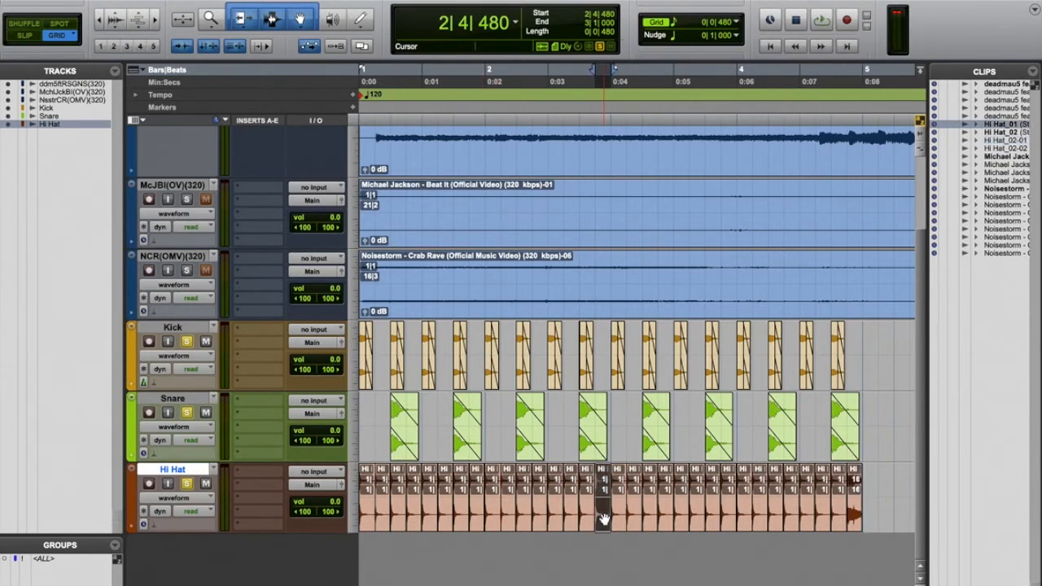
key(Delete)
drag(853, 519, 603, 517)
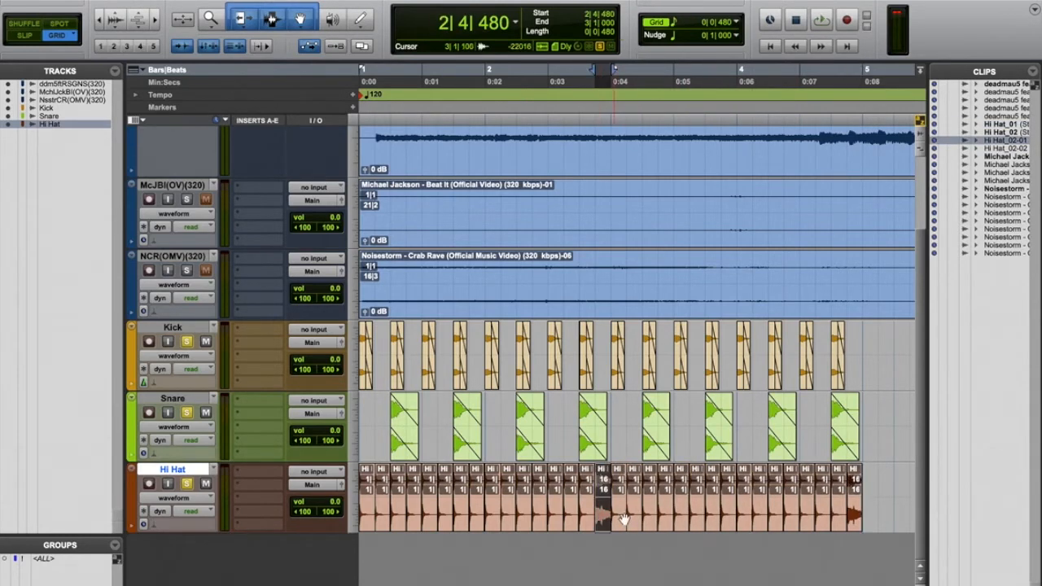
- Insert the stereo D-Verb reverb plug-in on the Snare track's first insert slot
click(240, 408)
mouse_move(269, 400)
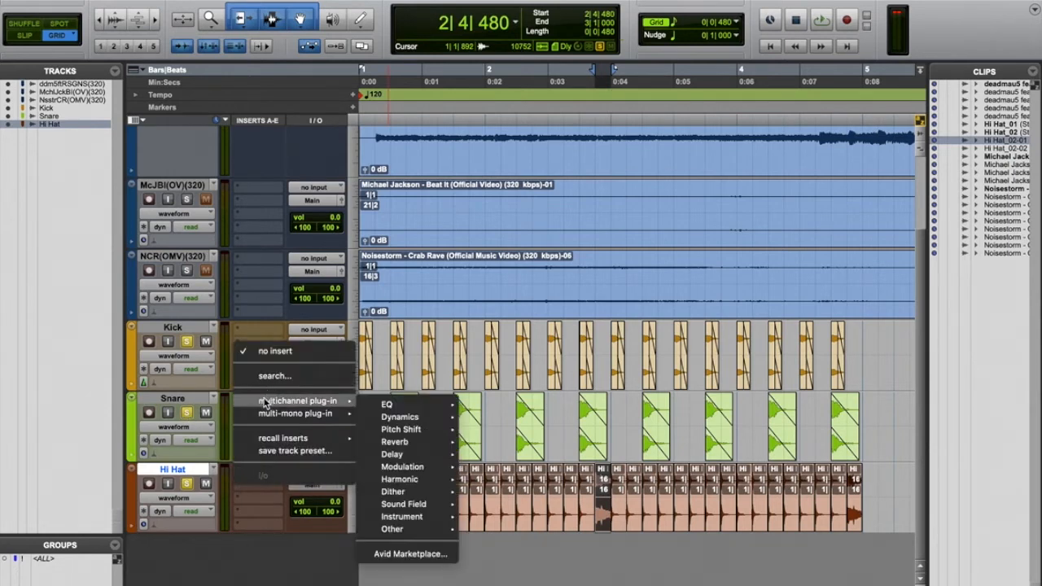
mouse_move(400, 446)
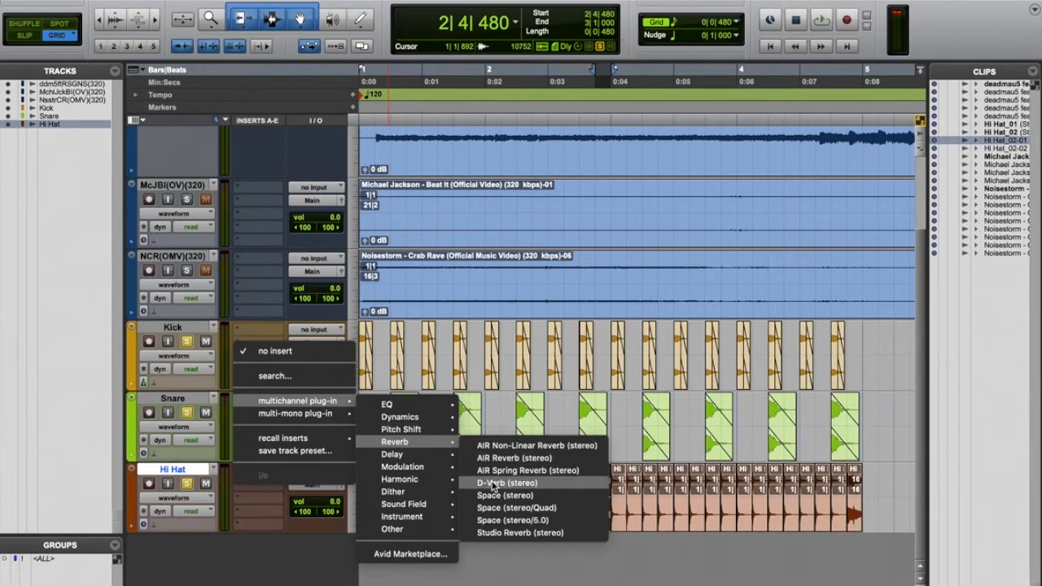
click(540, 484)
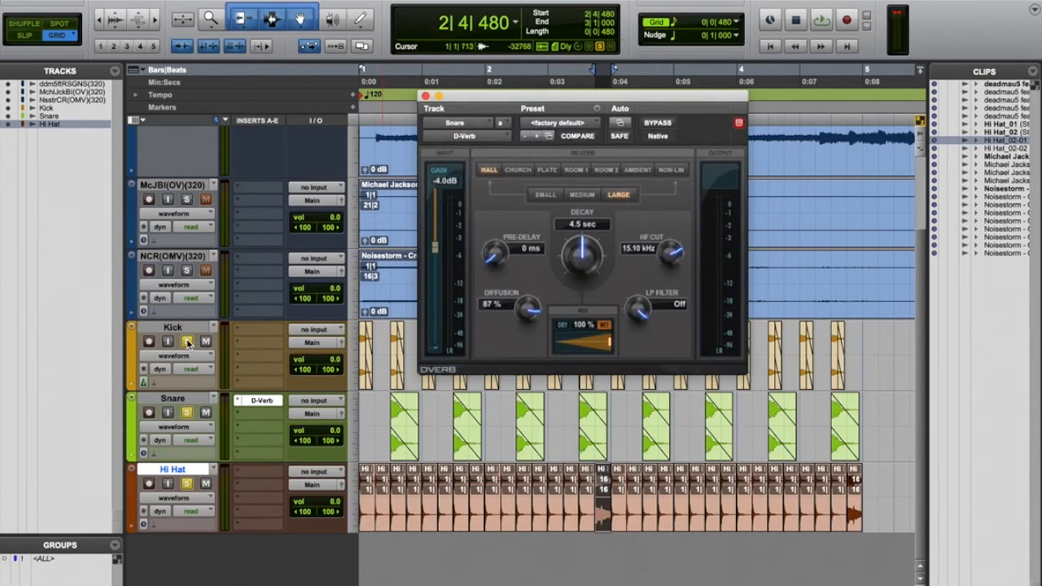
- Solo only the Snare track and compare its sound from bar 1 with D-Verb bypassed and active
click(187, 342)
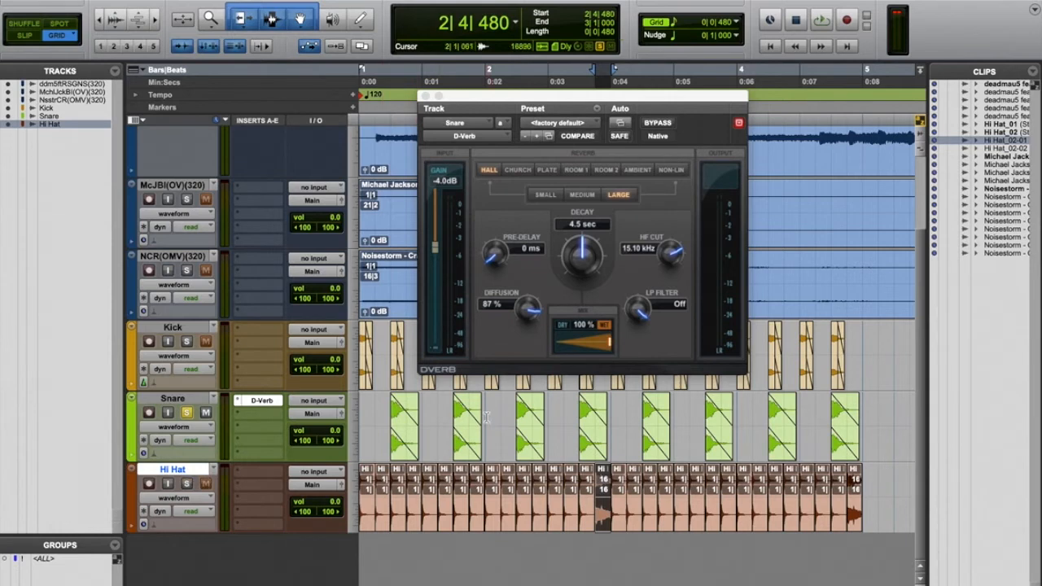
click(661, 124)
key(Return)
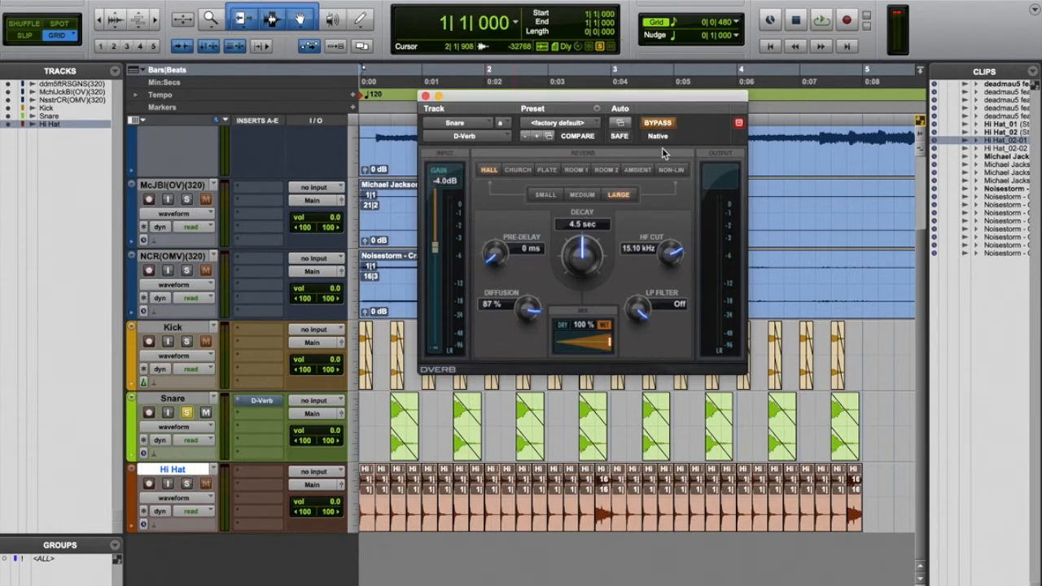
key(space)
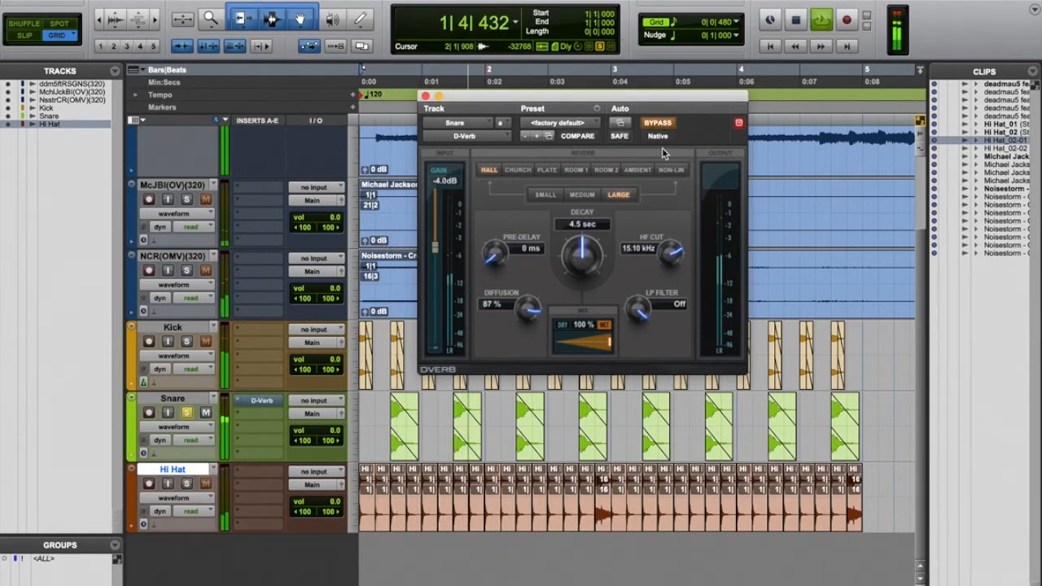
key(space)
click(655, 125)
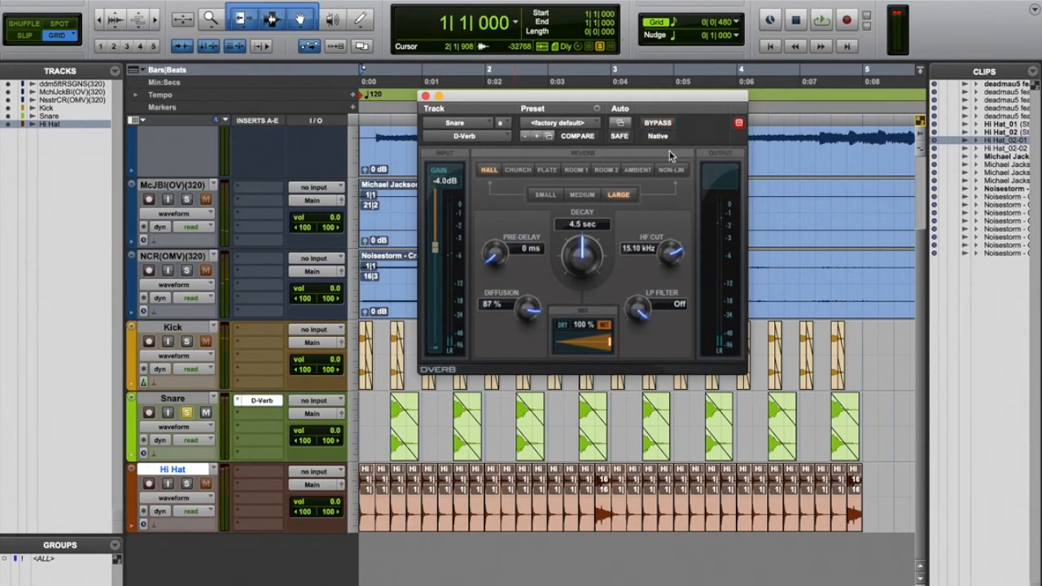
key(space)
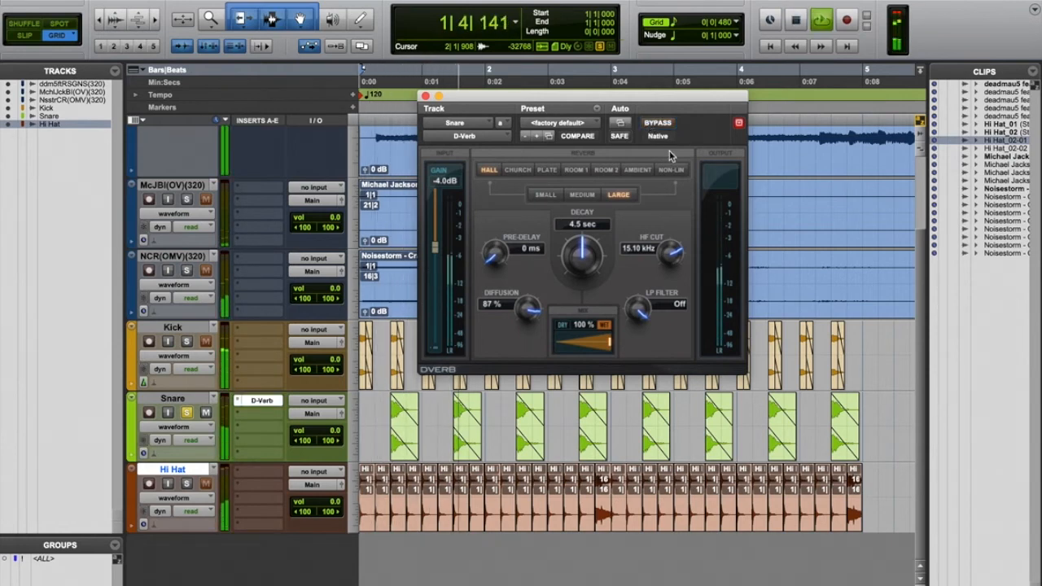
key(space)
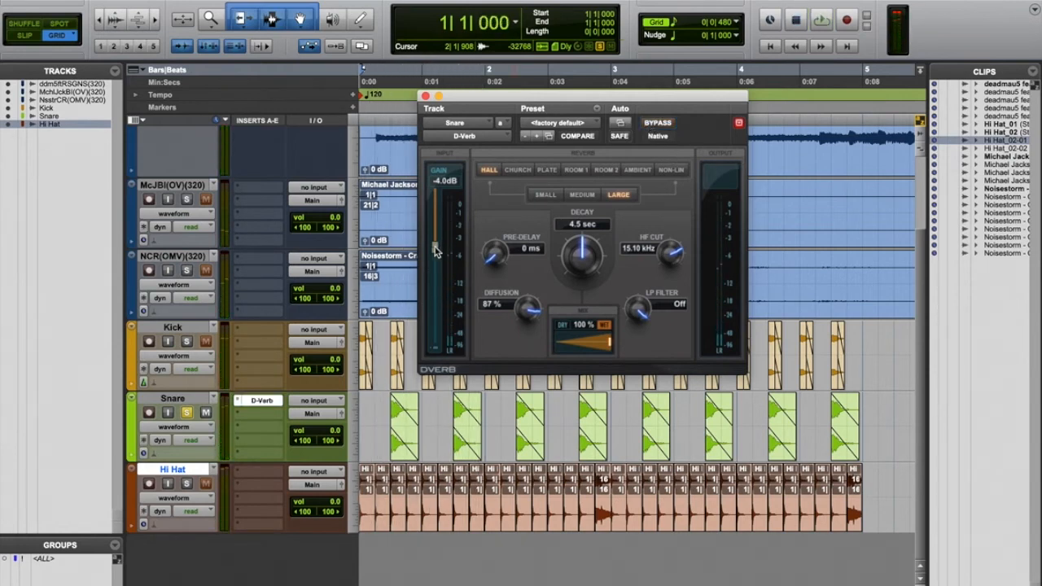
- Set the Snare's D-Verb input gain to 0.0 dB, decay to 3.0 sec and mix to 30%, and audition it
drag(436, 251, 444, 197)
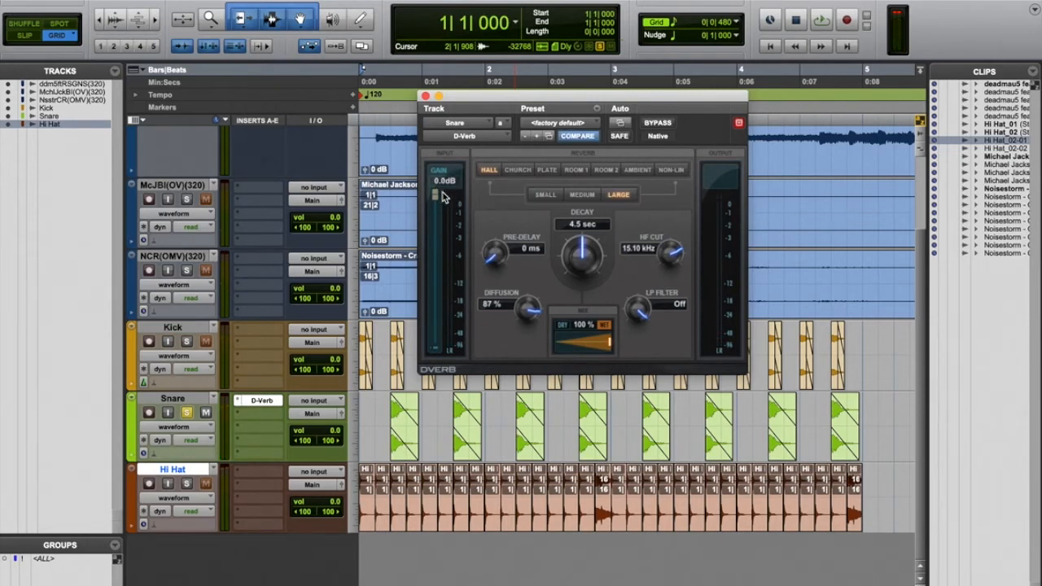
drag(583, 252, 581, 257)
drag(576, 271, 575, 270)
drag(610, 349, 573, 348)
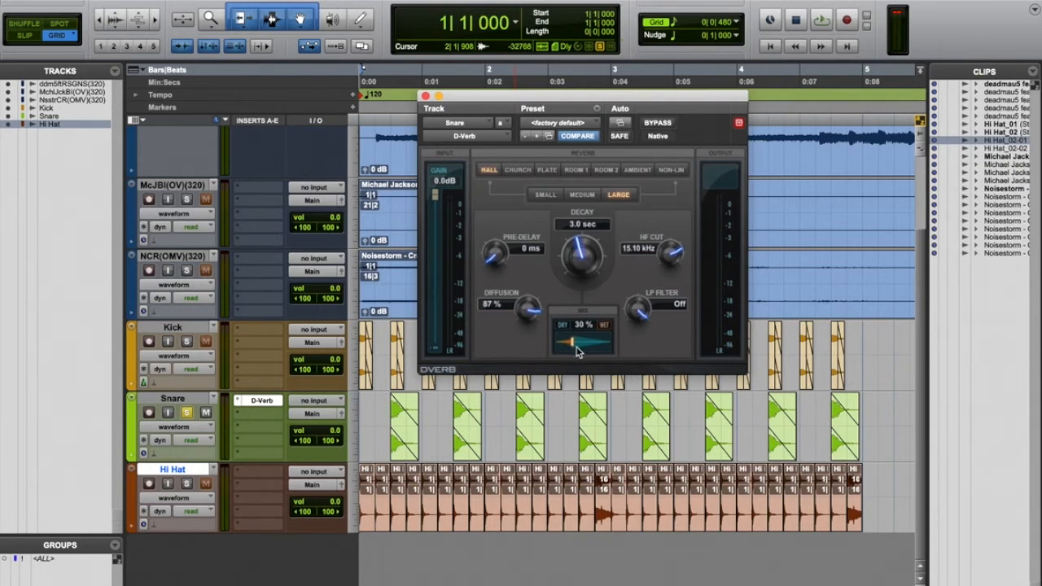
key(space)
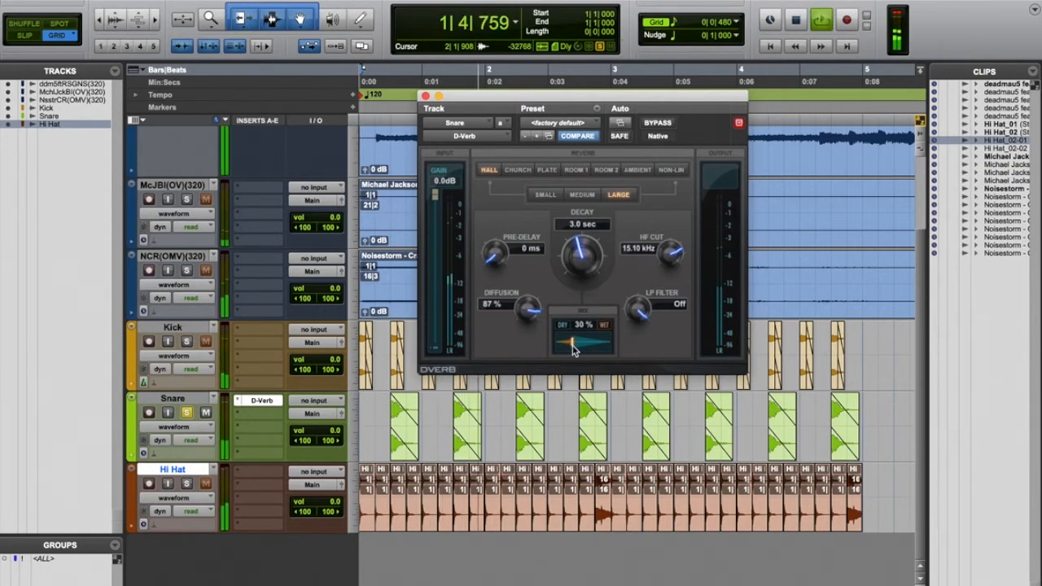
key(space)
- Raise the Snare's D-Verb mix to 54% and decay to 3.2 sec, audition the reverb and close the plug-in
drag(577, 347, 582, 349)
key(space)
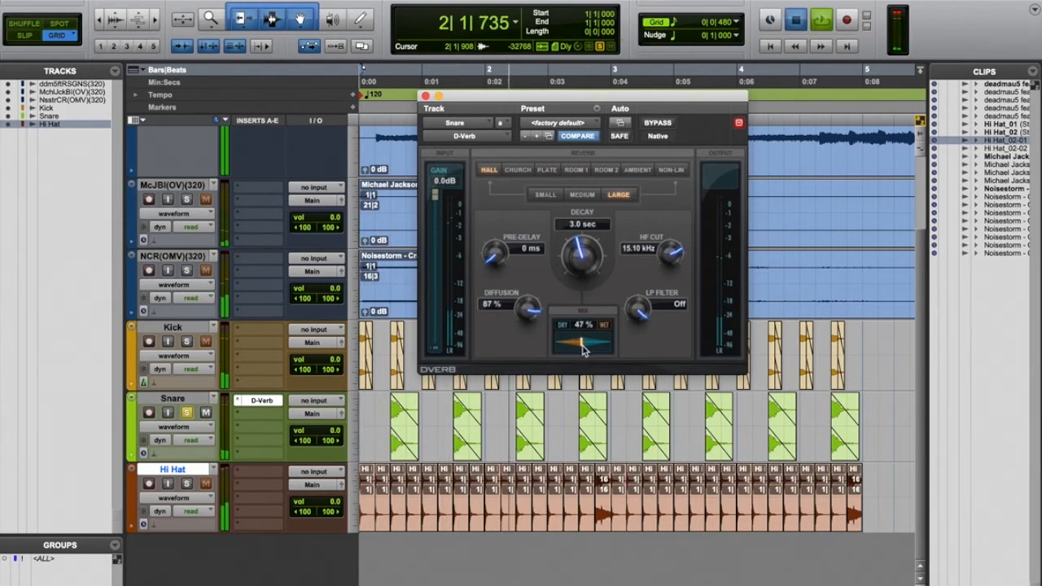
key(space)
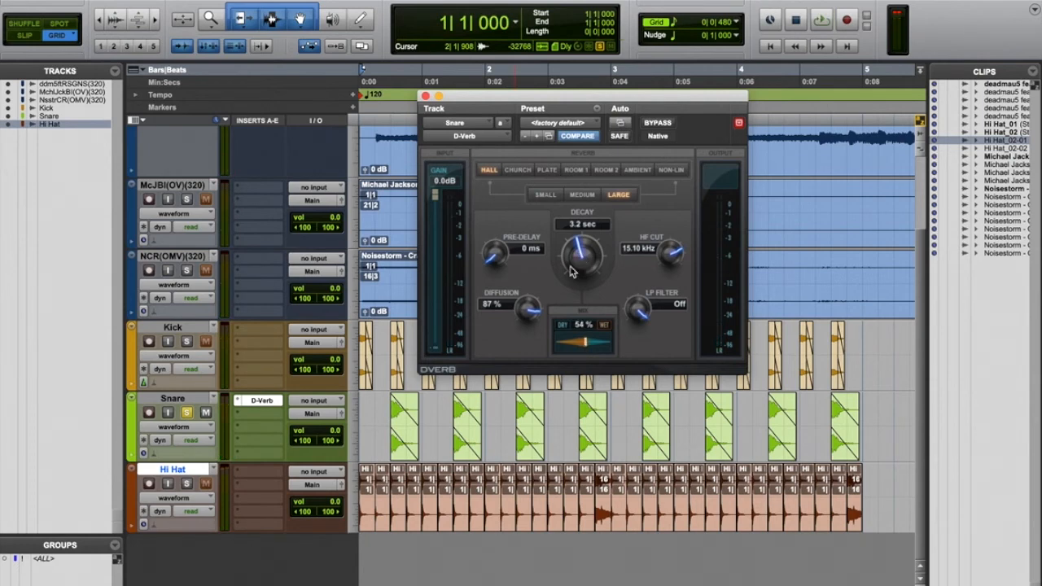
key(space)
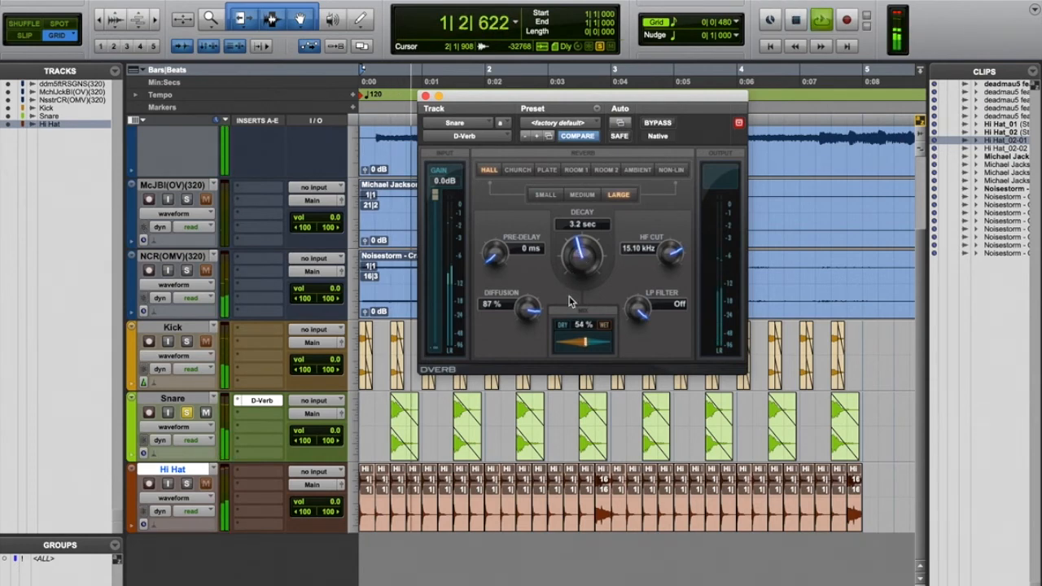
key(space)
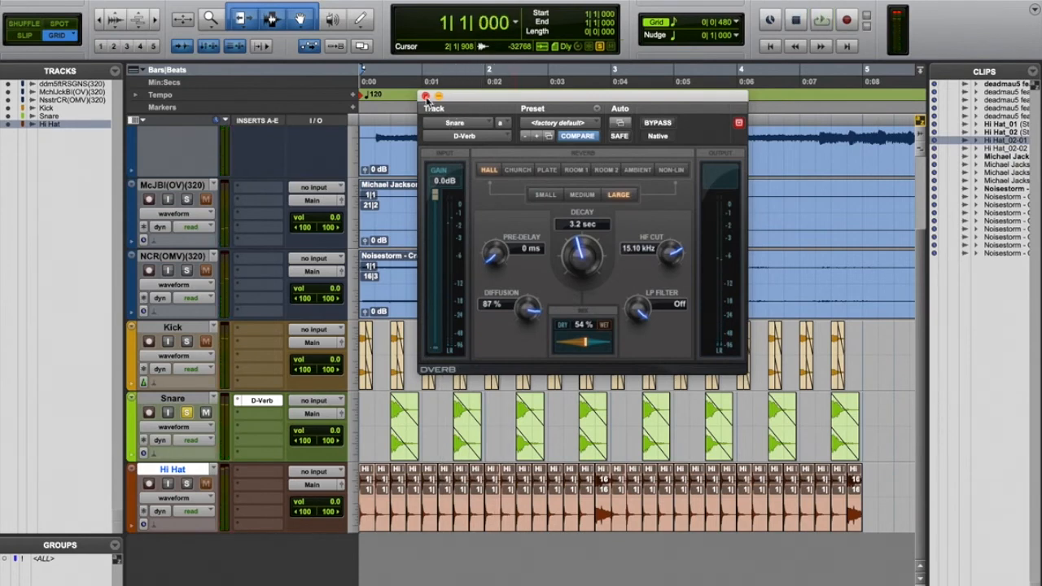
drag(438, 201, 438, 210)
click(425, 96)
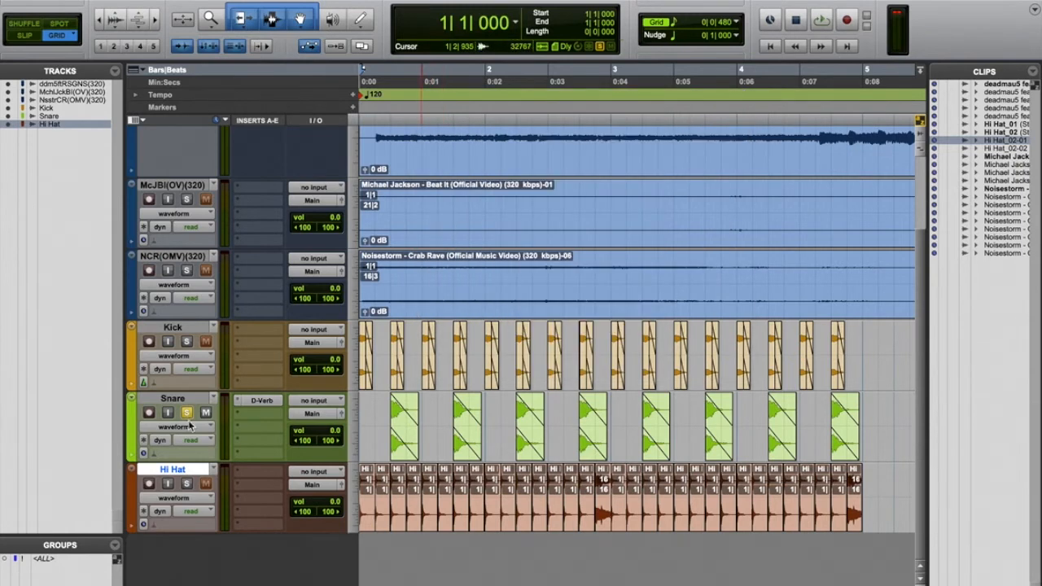
- Solo the Kick and Hi Hat tracks together with the Snare and play the beat from the start
click(186, 483)
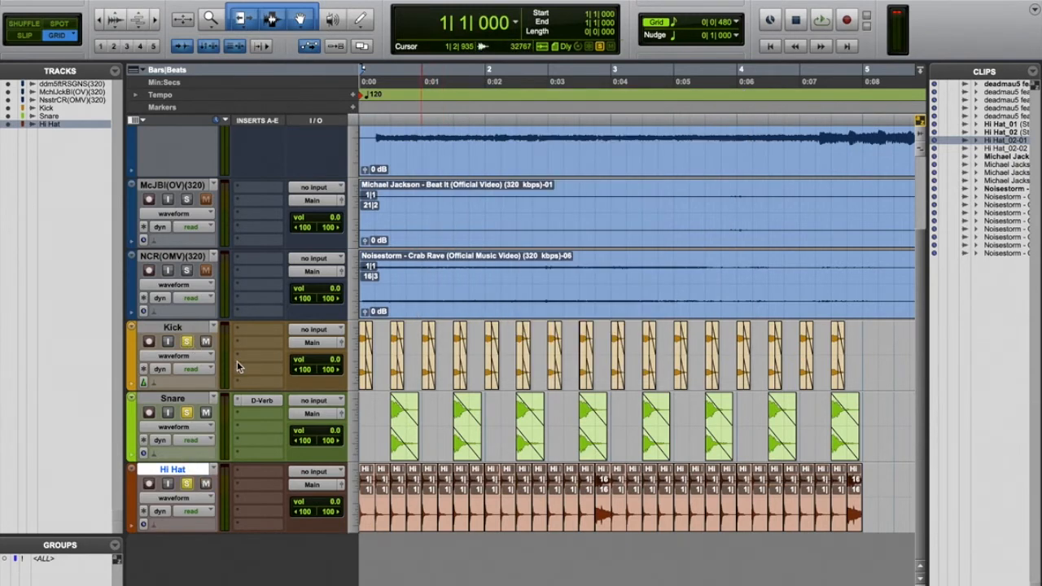
key(space)
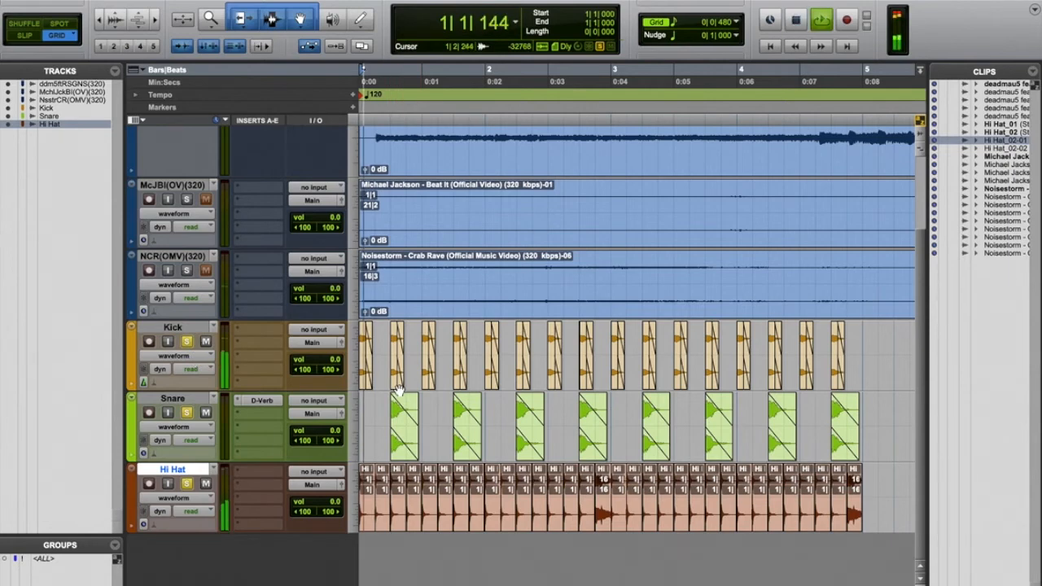
key(space)
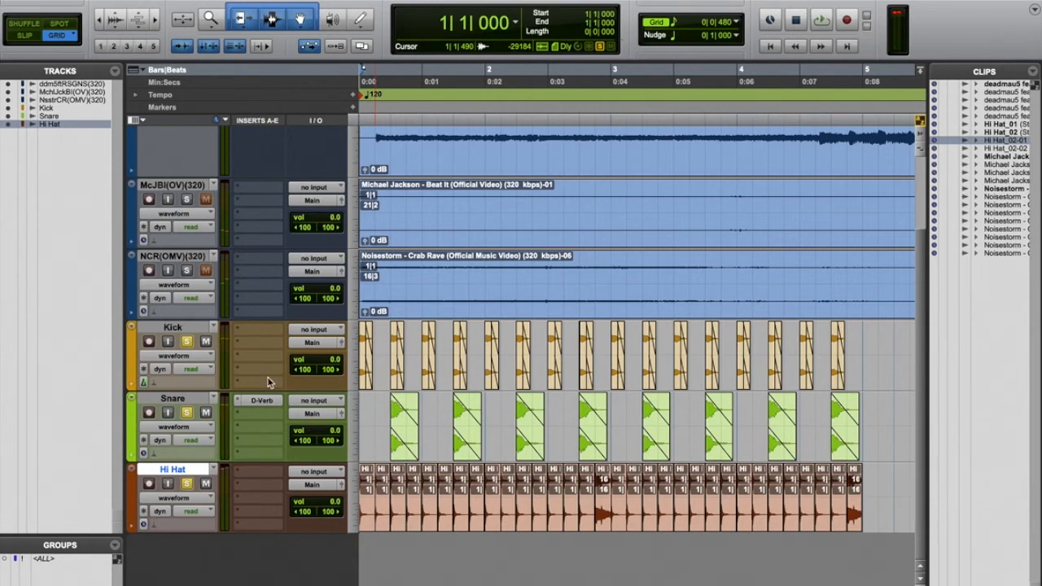
- Insert the stereo EQ3 7-Band plug-in on the Hi Hat track and move its window clear of the clips
click(238, 476)
mouse_move(296, 472)
mouse_move(388, 462)
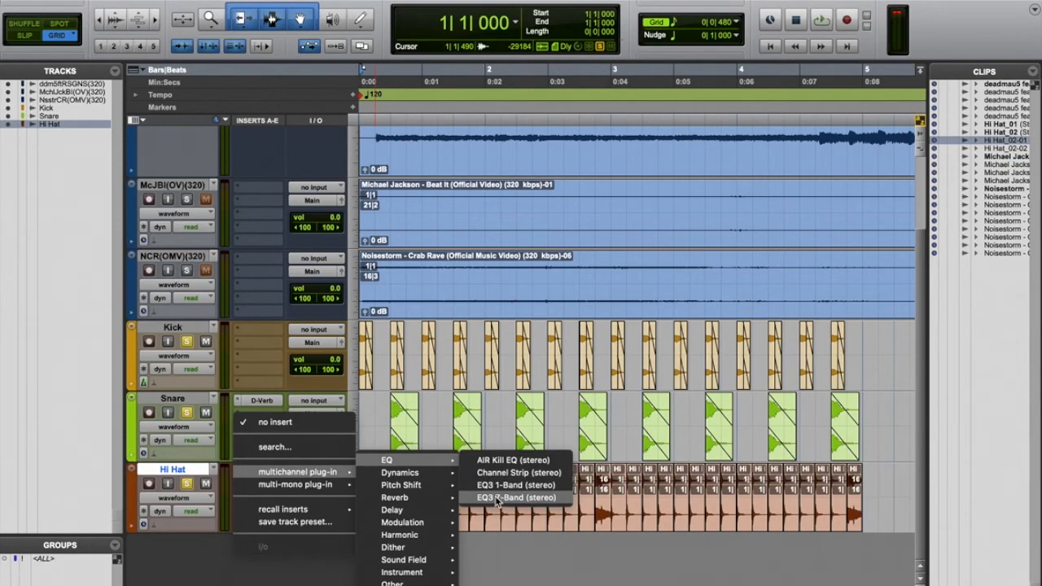
click(497, 498)
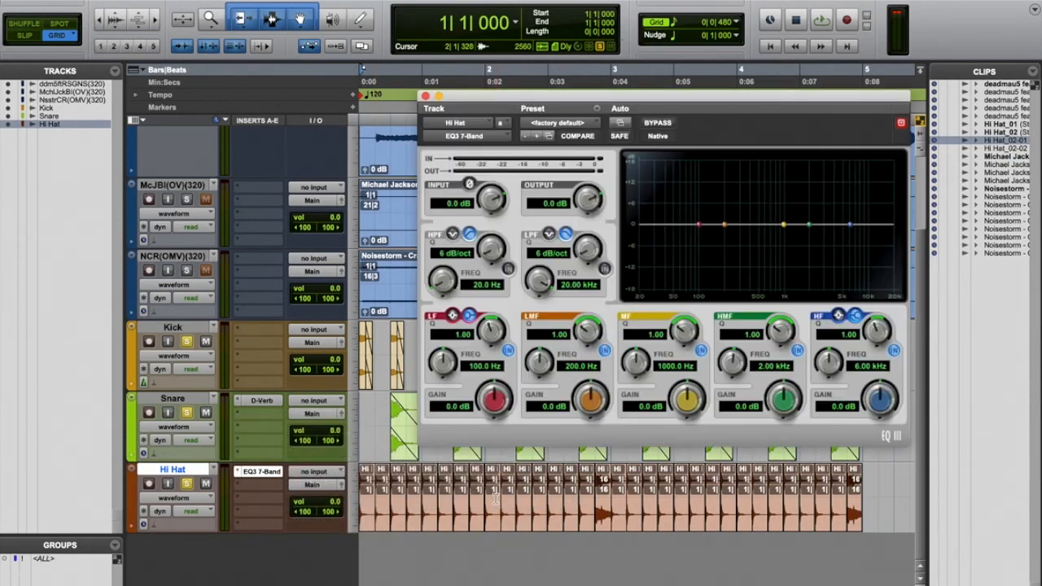
drag(592, 102, 419, 62)
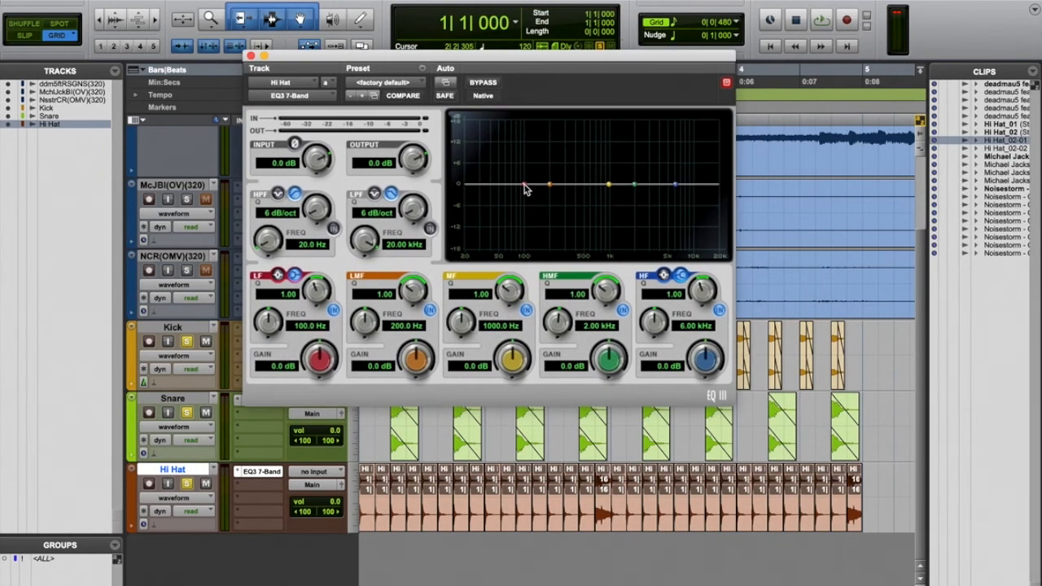
- Cut the Hi Hat EQ by 12.0 dB at 129.2 Hz (LF) and 17.41 kHz (HF), and boost HMF 6.7 dB at 2.34 kHz
drag(524, 188, 538, 258)
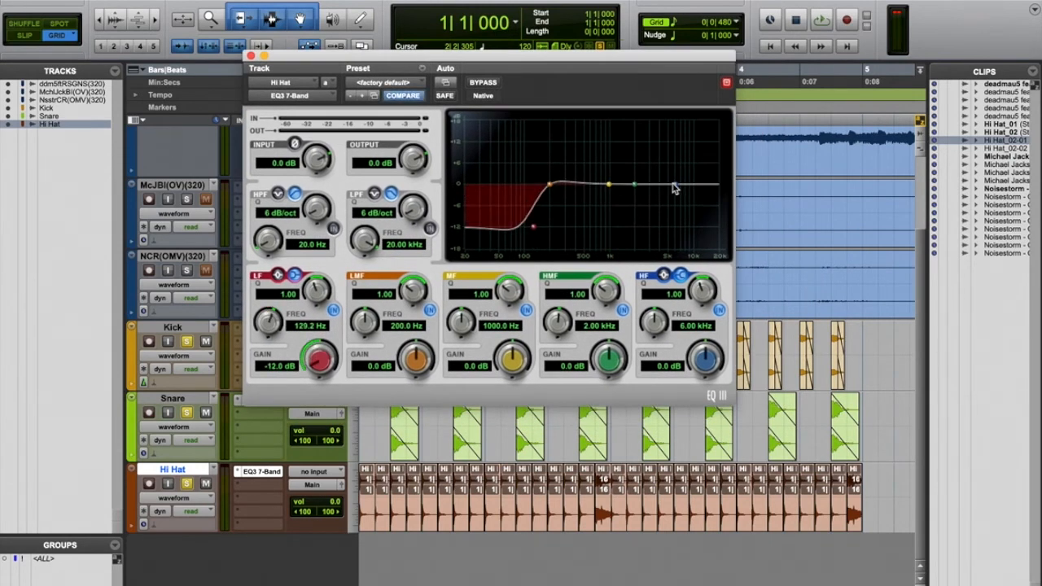
drag(677, 186, 713, 228)
drag(635, 188, 642, 168)
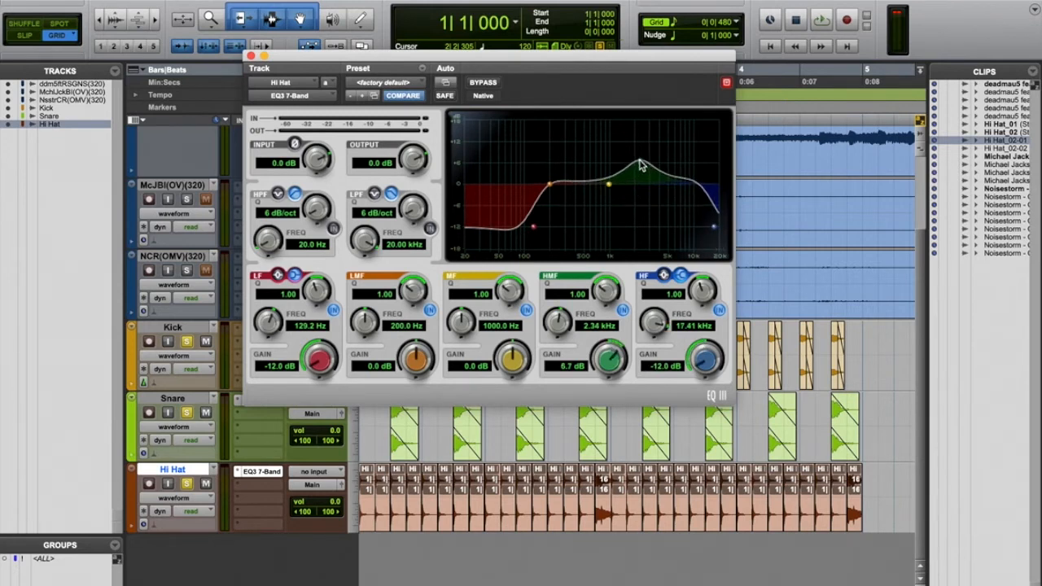
- Audition the equalized hi-hat and lower the EQ output level to -2.6 dB
key(space)
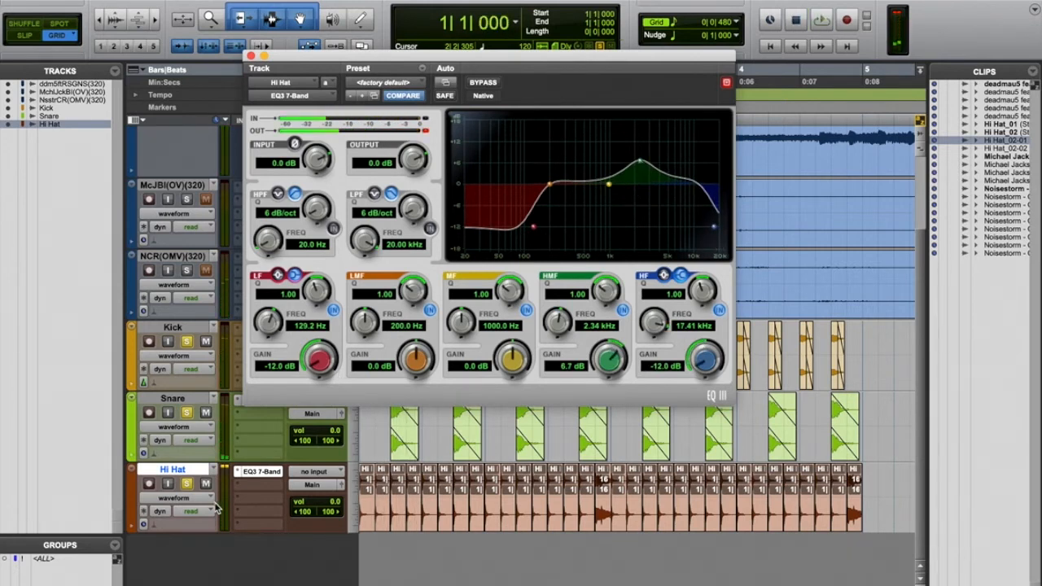
click(187, 483)
drag(410, 155, 407, 182)
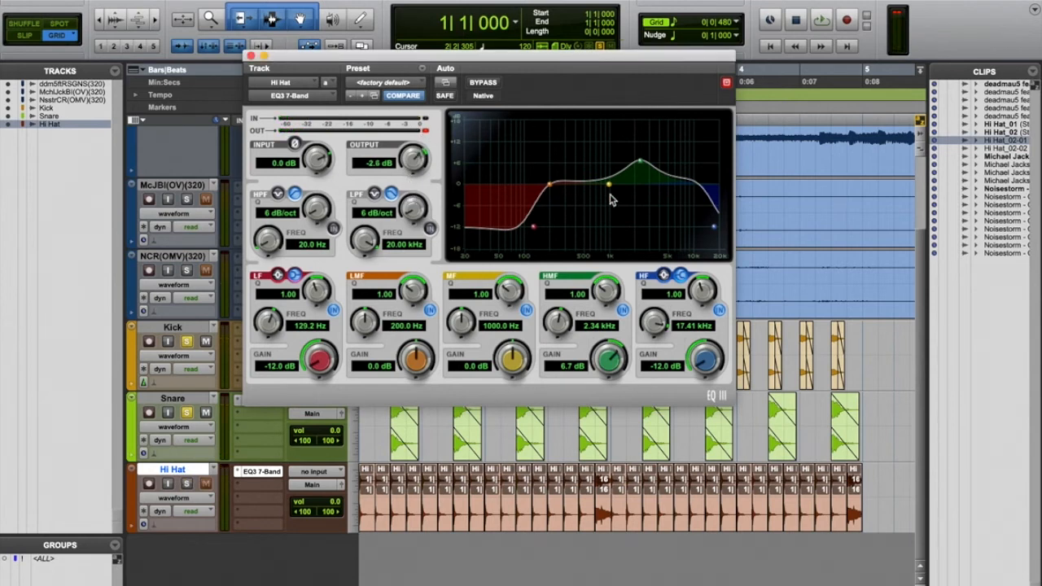
key(space)
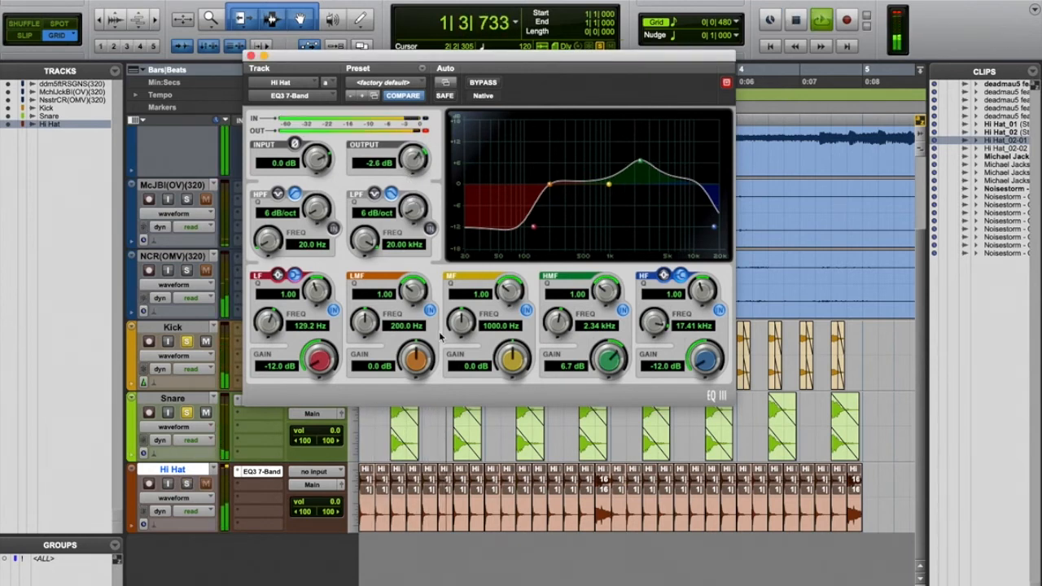
- Solo only the Hi Hat track and shift its HMF boost to 7.27 kHz at 5.9 dB during playback
click(186, 412)
click(187, 341)
click(186, 483)
key(space)
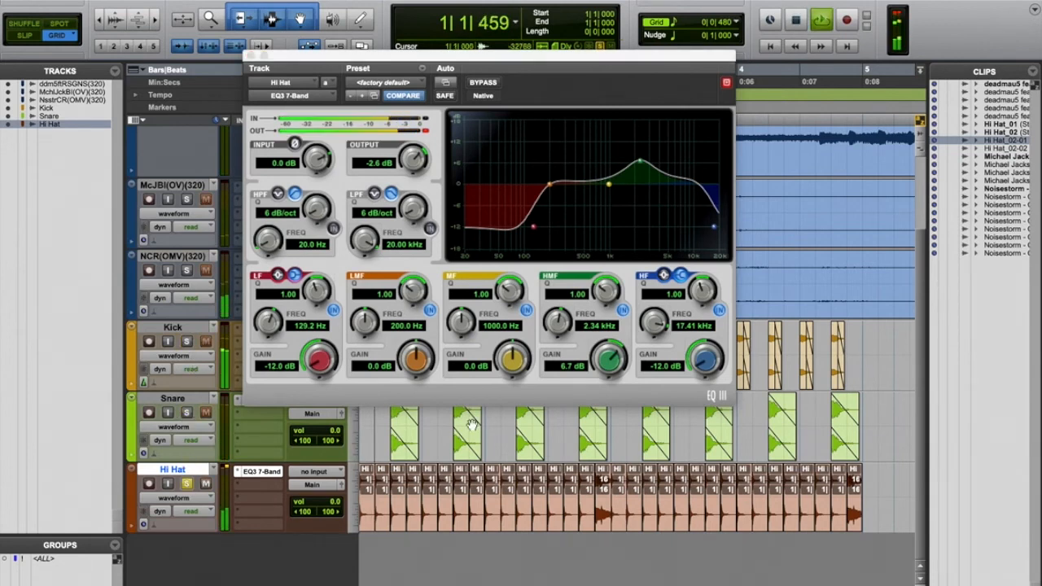
drag(639, 163, 682, 165)
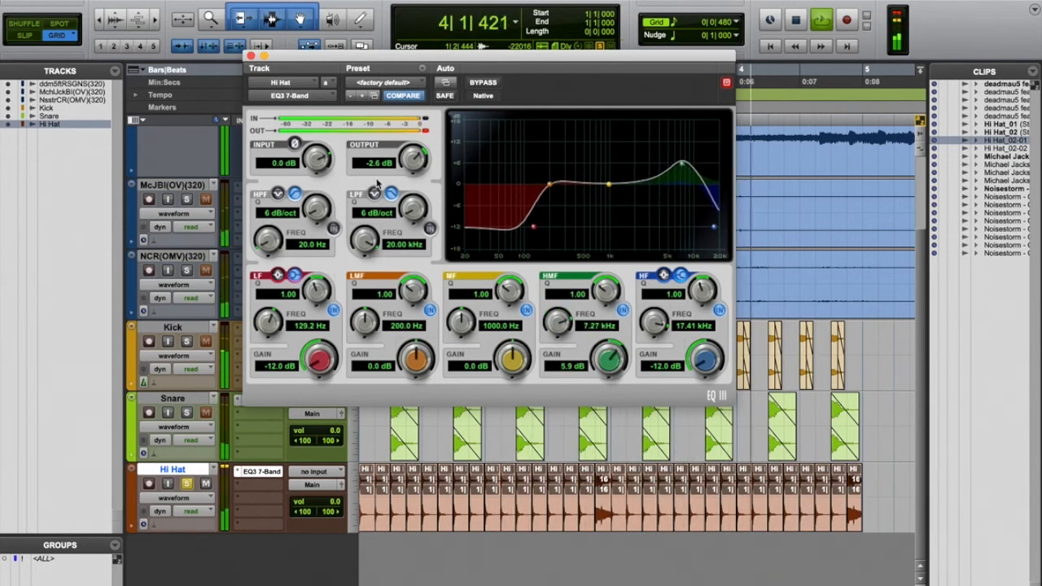
- Lower the Hi Hat EQ output to -6.8 dB, audition the result and close the plug-in
key(space)
drag(414, 153, 412, 185)
key(space)
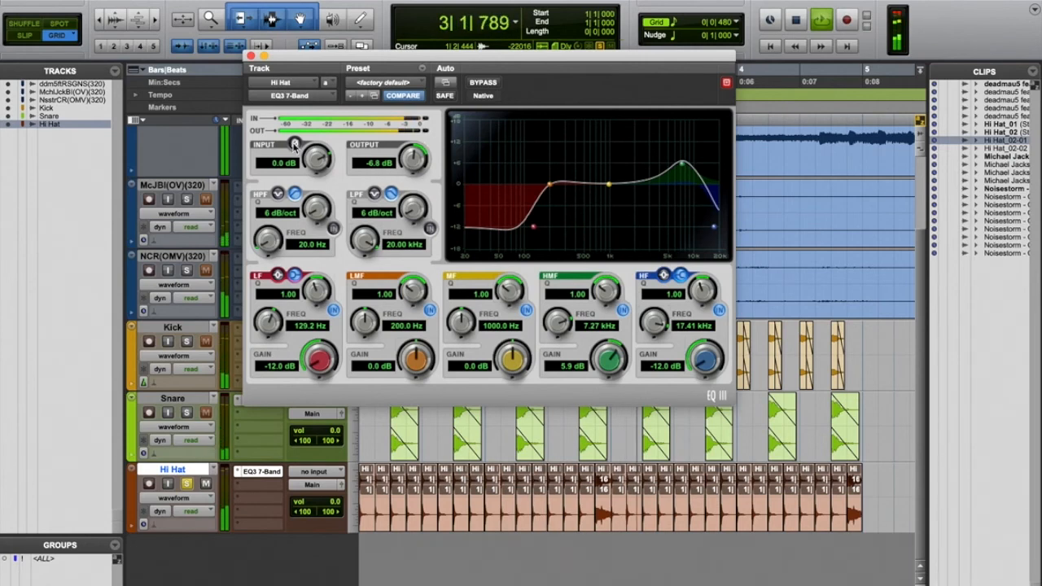
click(251, 55)
- Restore solo on the Snare and Kick alongside the Hi Hat and play the full beat from bar 1
key(space)
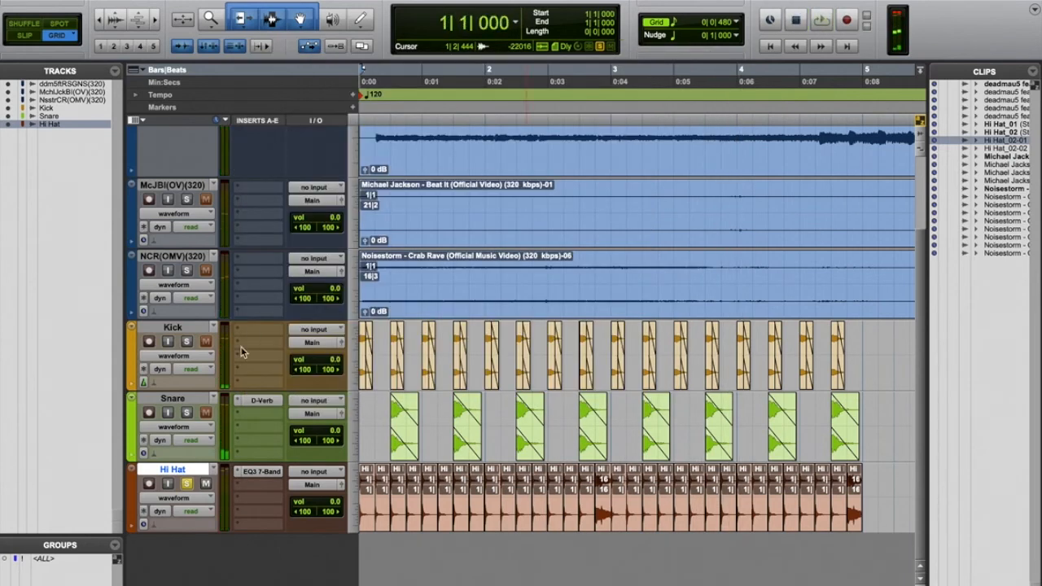
click(186, 412)
key(space)
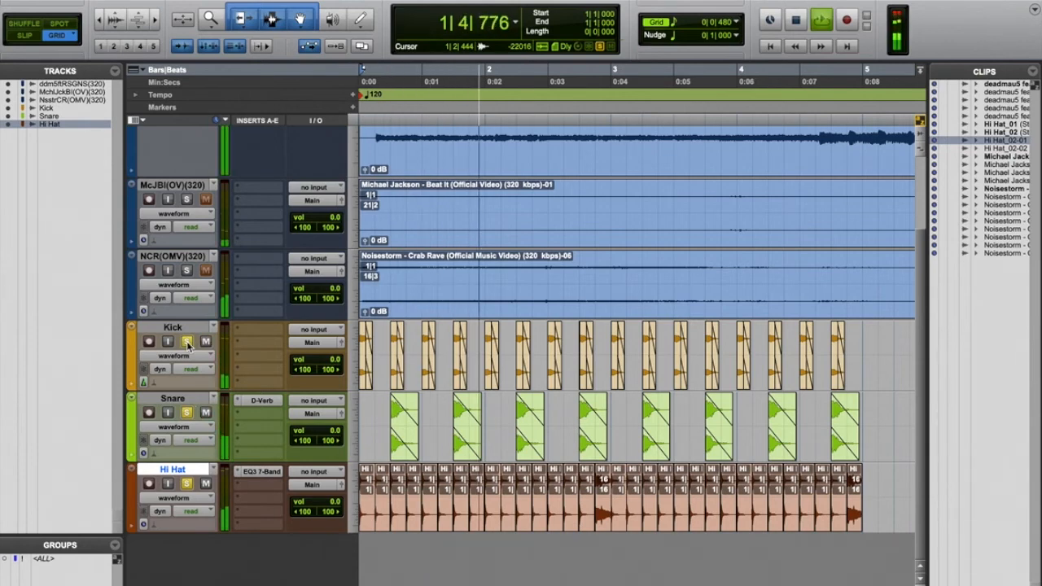
- Stop playback, open the Mix window and raise the Snare and Hi Hat faders to +4.8 dB
key(space)
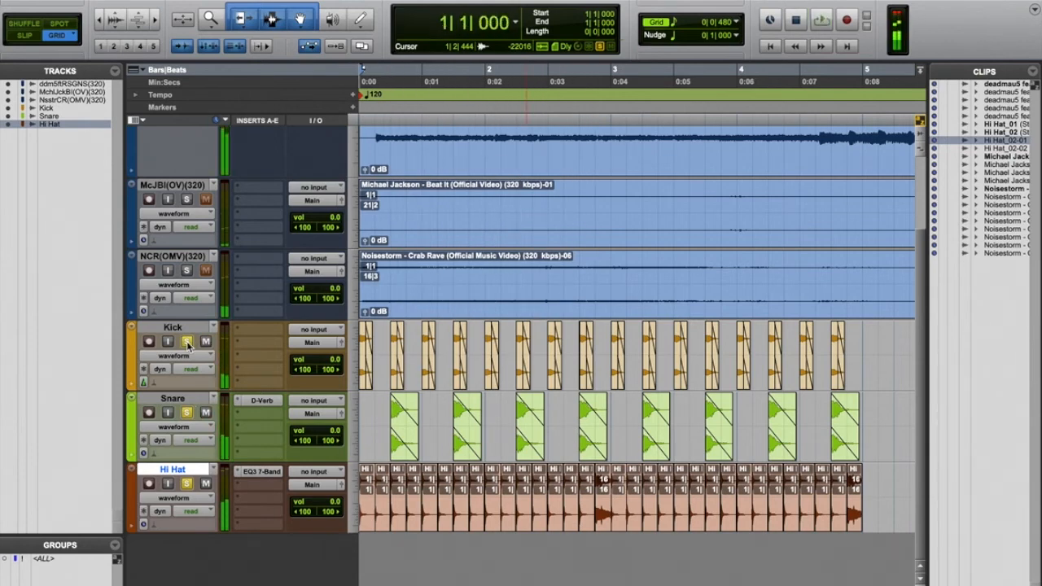
click(472, 1)
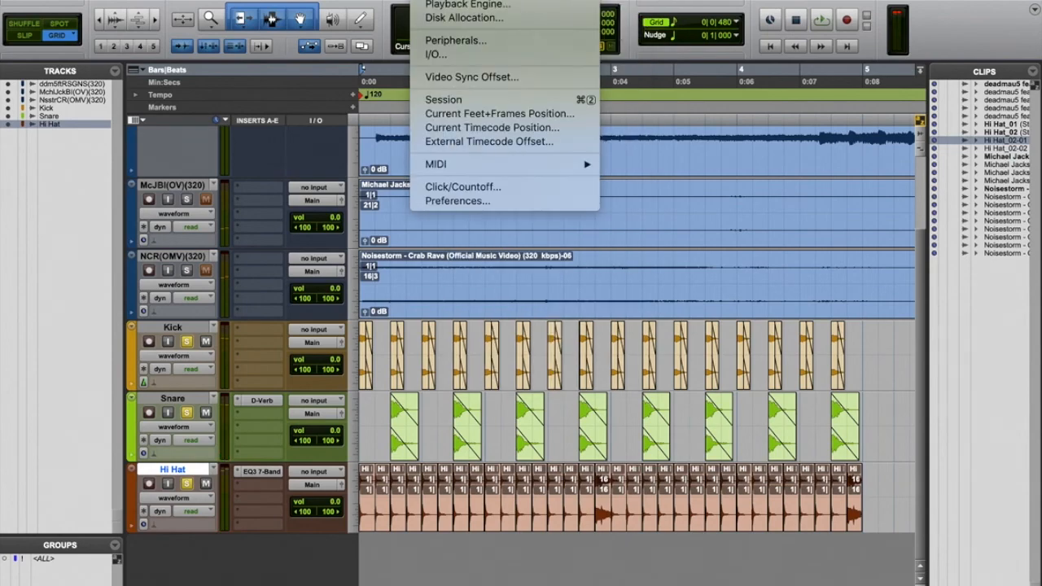
click(475, 53)
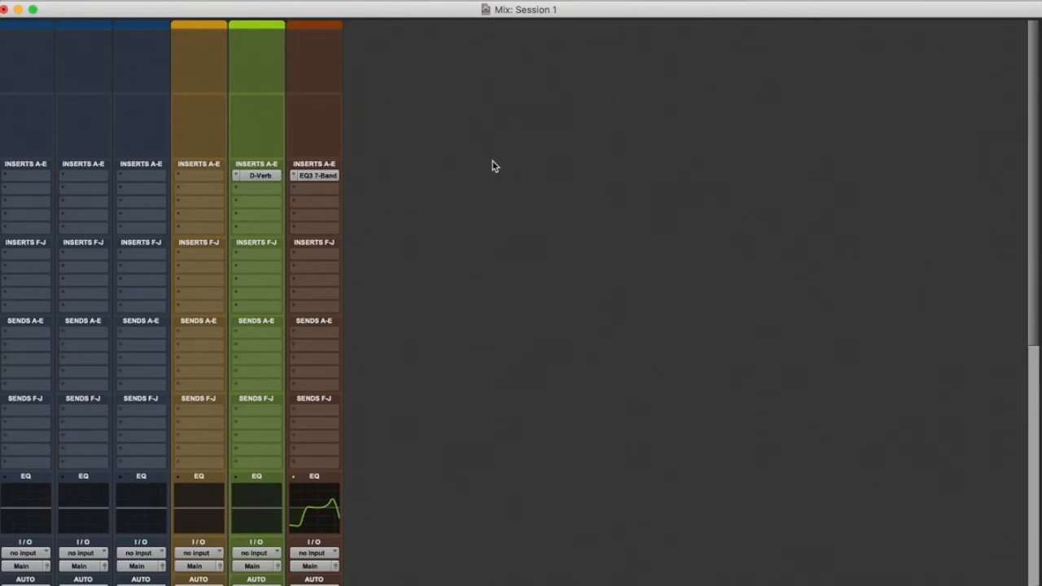
scroll(342, 278, down, 10)
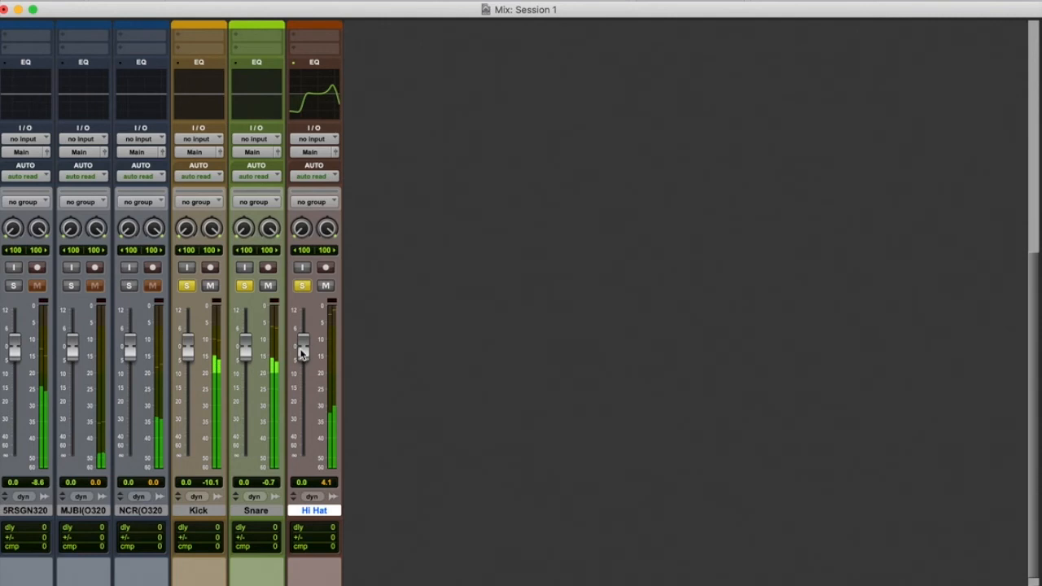
drag(301, 352, 245, 333)
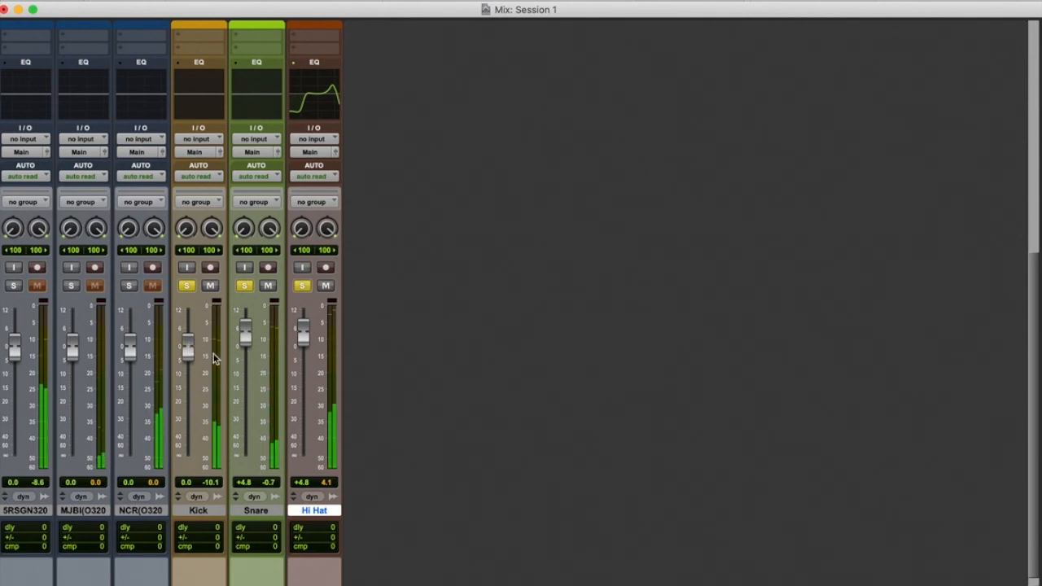
- Rebalance the drum faders to -1.4 dB for Kick, +6.2 dB for Snare and +1.1 dB for Hi Hat
drag(188, 349, 189, 362)
mouse_move(245, 329)
mouse_down()
mouse_move(303, 350)
mouse_move(244, 328)
mouse_up()
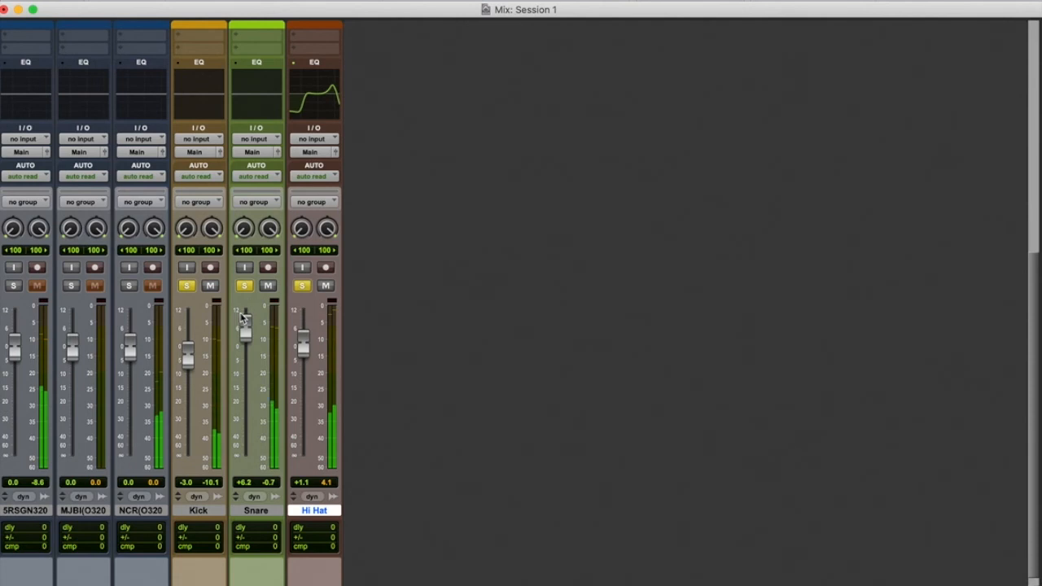
drag(192, 355, 190, 349)
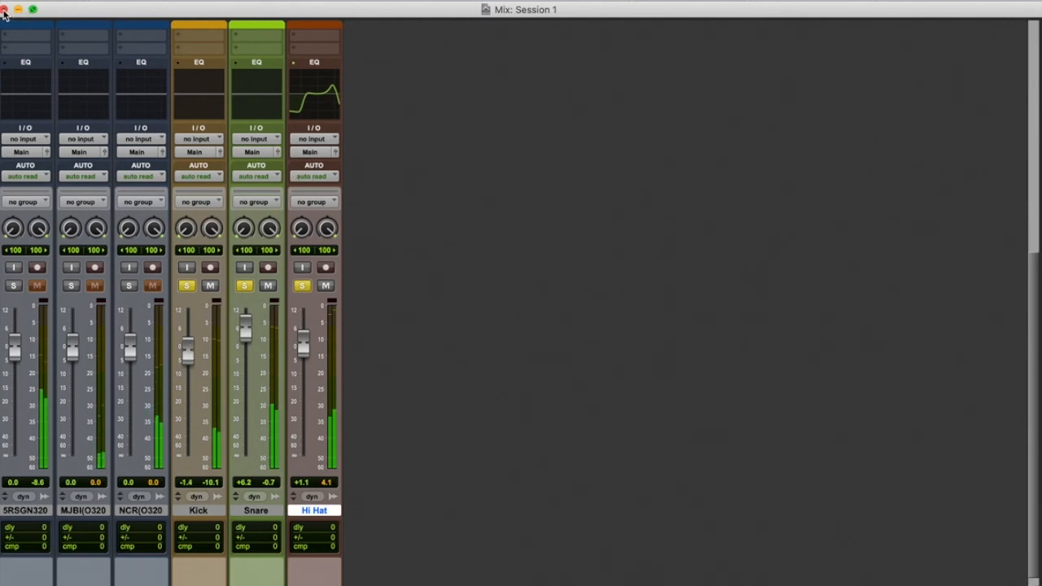
- Return to the Edit window and replay the rebalanced beat from bar 1
click(426, 0)
mouse_move(472, 0)
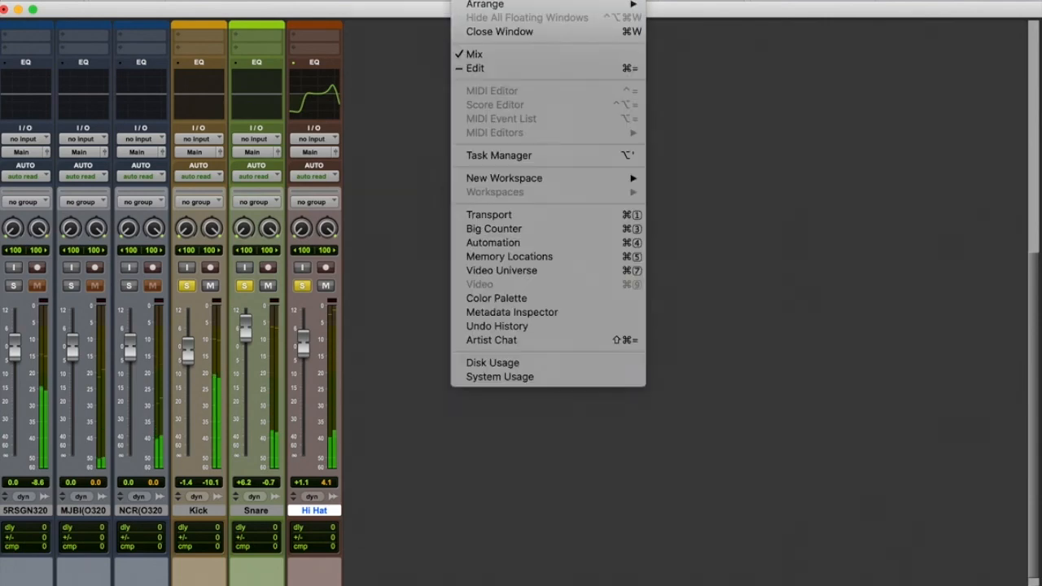
click(487, 68)
key(super+equal)
key(super+equal)
key(super+equal)
key(super+equal)
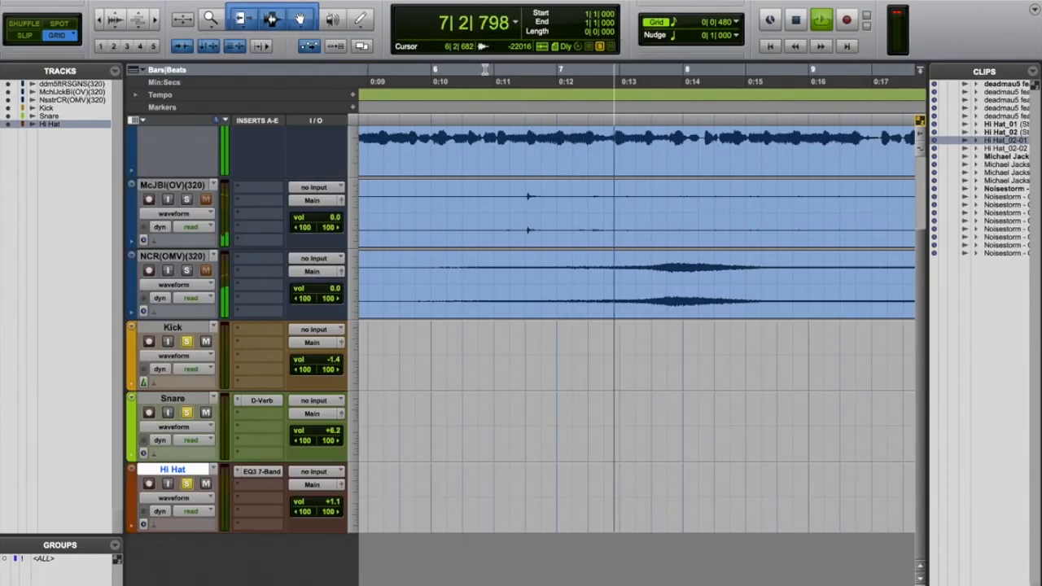
key(space)
key(space)
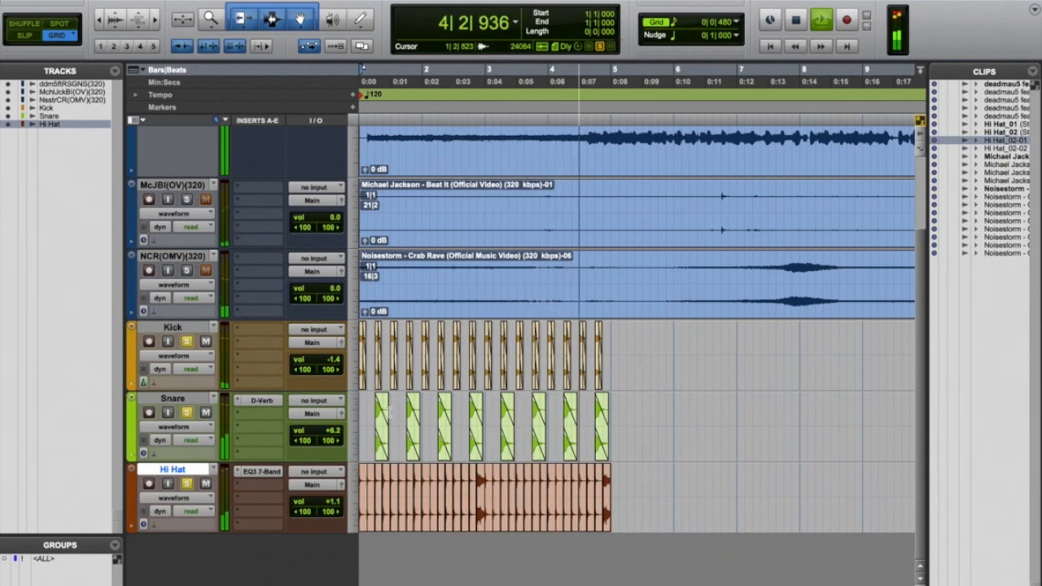
- Lower the Snare volume to +3.6 dB in its output window, audition the beat and close that window
click(342, 414)
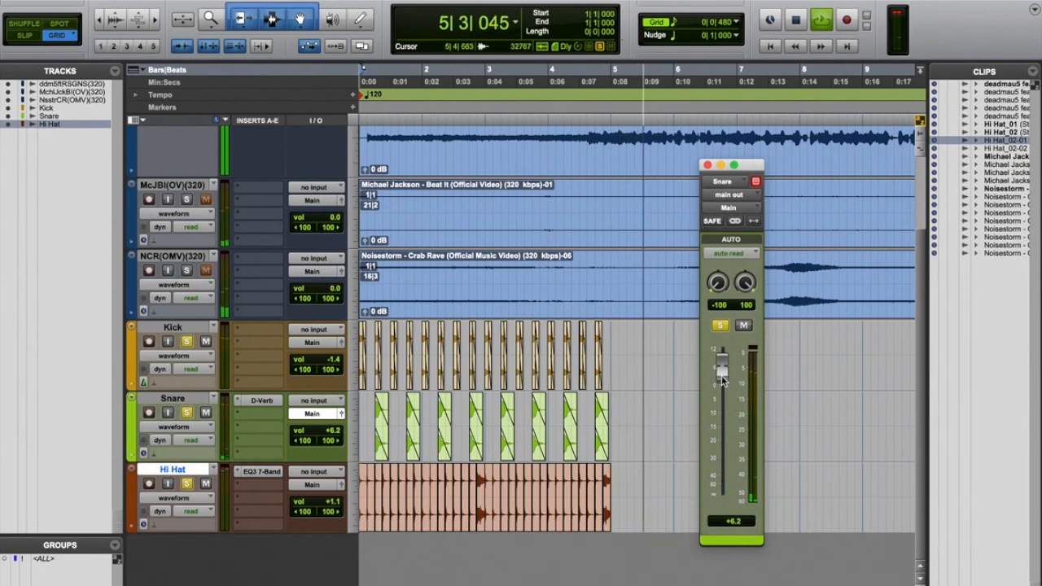
drag(721, 377, 721, 383)
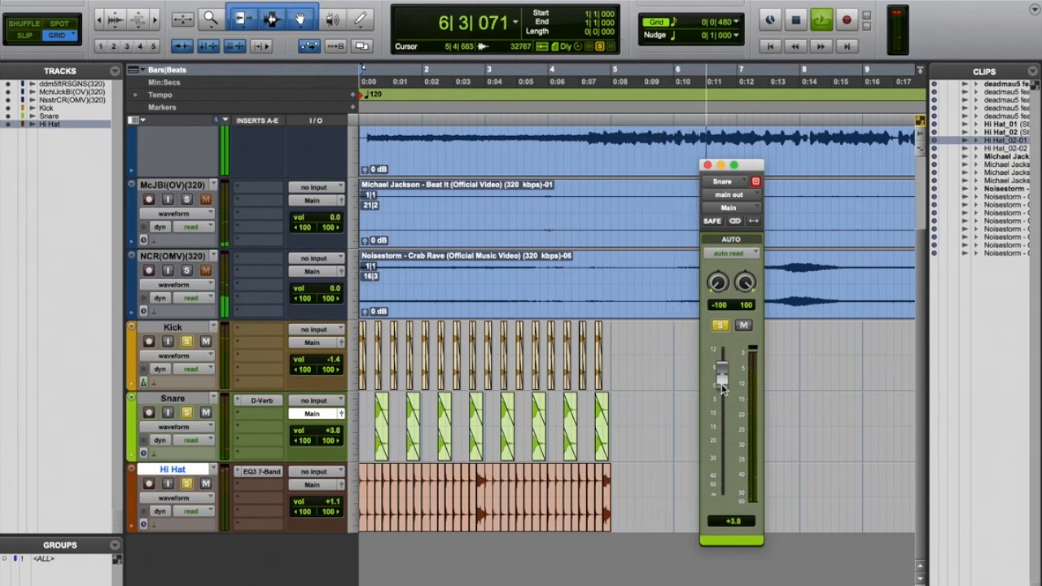
key(space)
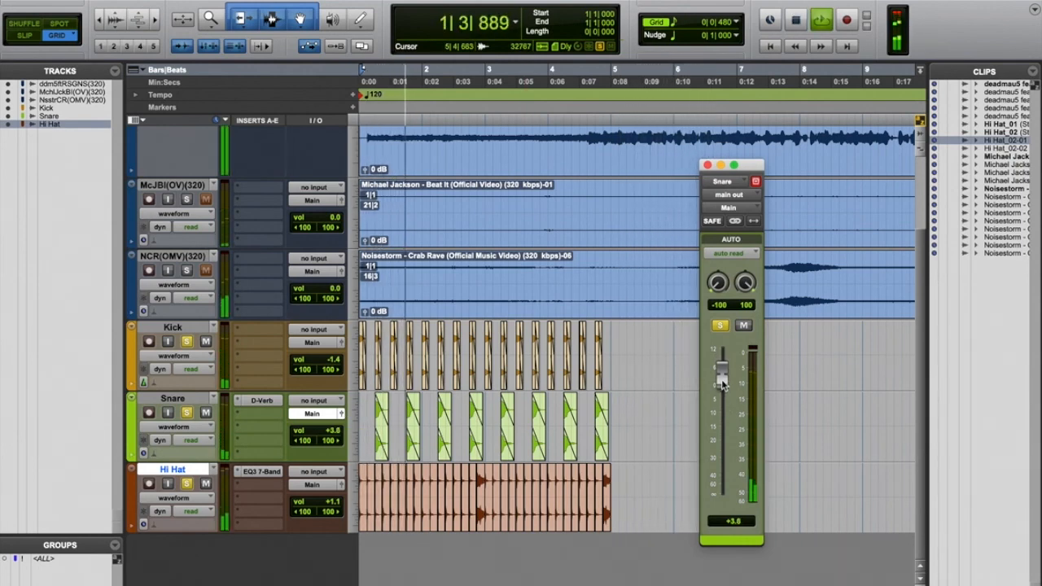
click(707, 165)
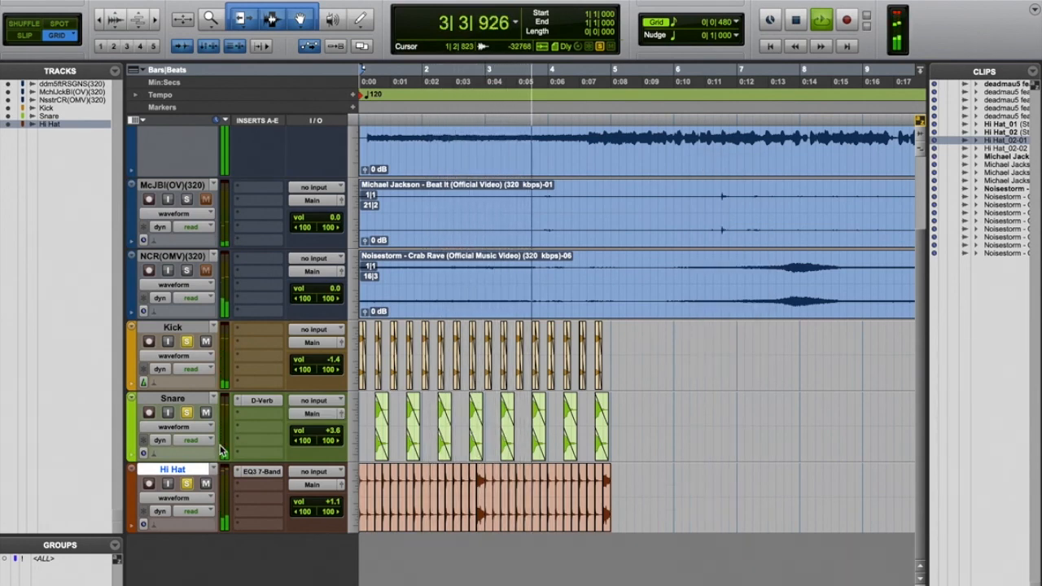